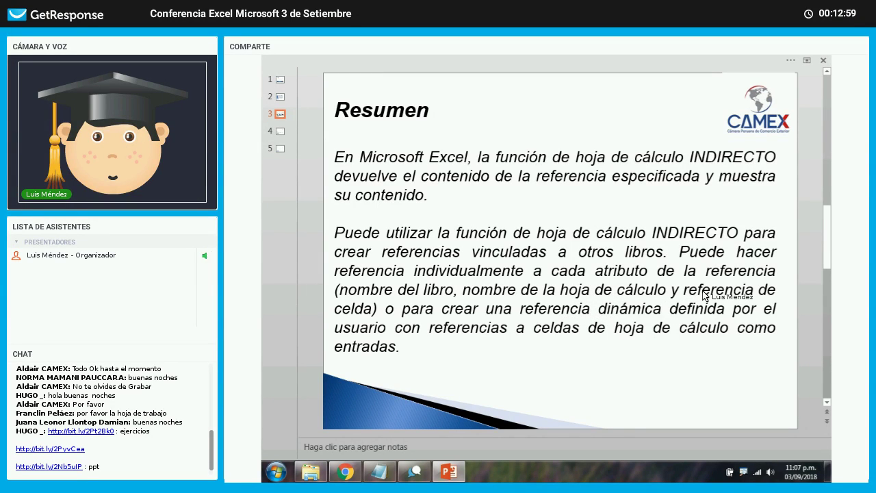
# - Advance from the Resumen slide to slide 4, Sintaxis
pyautogui.click(443, 310)
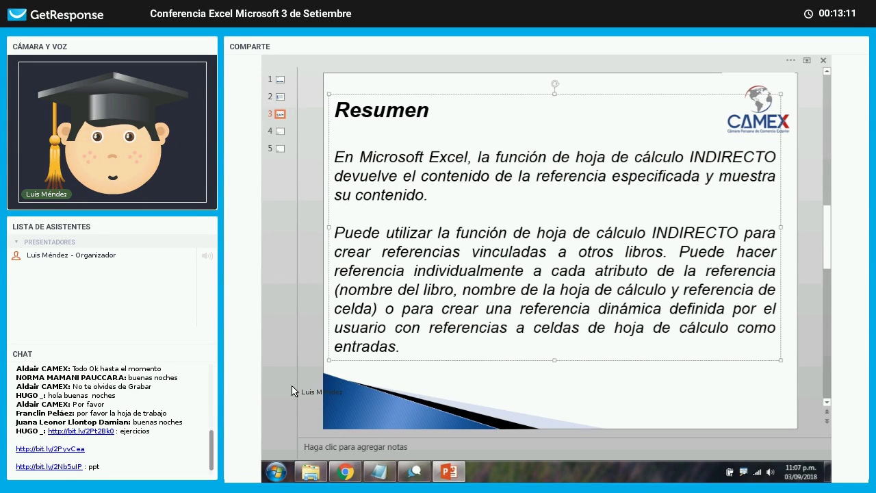
pyautogui.press('pagedown')
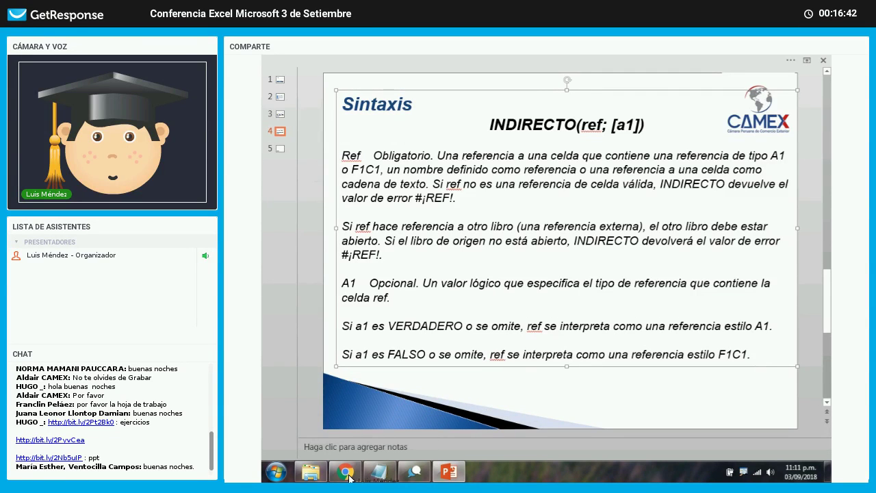
# - Run the slide show from the Sintaxis slide, exit it, and switch to the F. INDIRECTO workbook
pyautogui.click(334, 393)
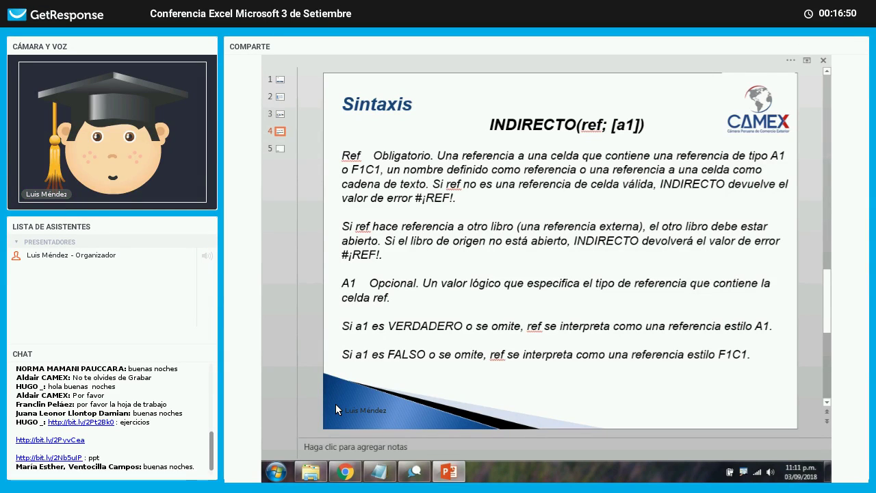
pyautogui.hotkey('shift', 'F5')
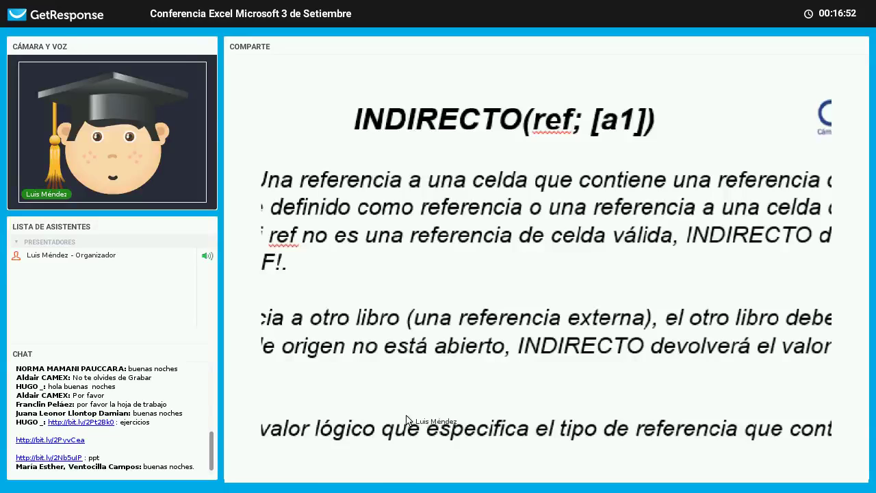
pyautogui.press('Escape')
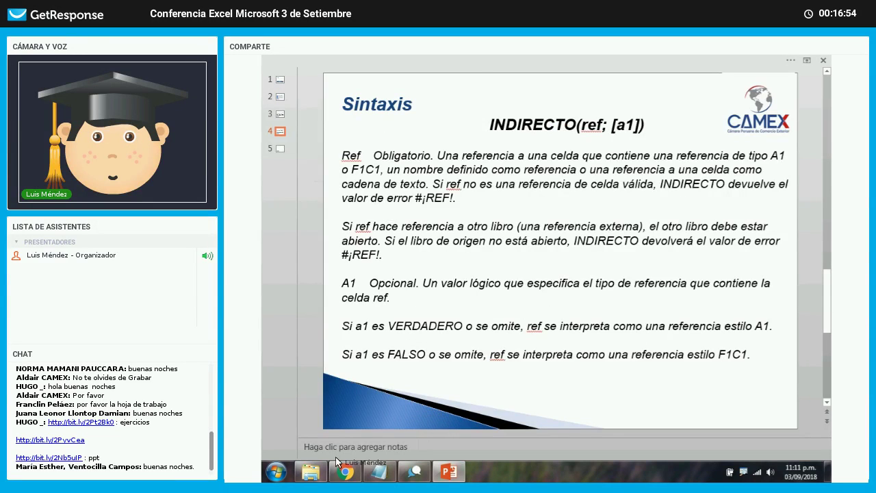
pyautogui.click(344, 471)
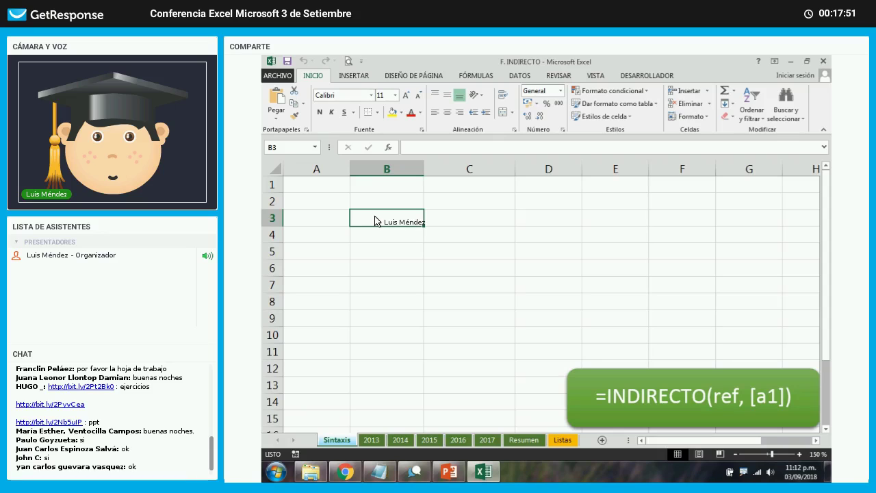
# - Enter JESUS in cell B3 of the Sintaxis sheet
pyautogui.write('JESUS')
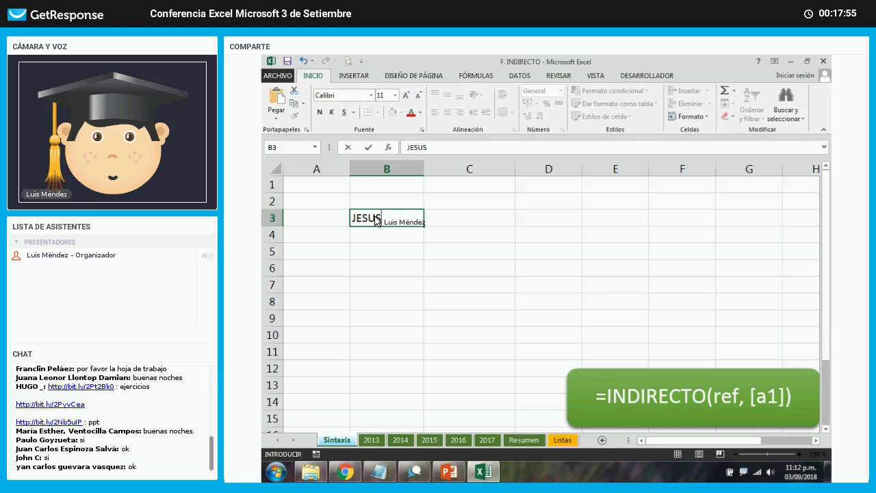
pyautogui.press('Return')
pyautogui.click(396, 264)
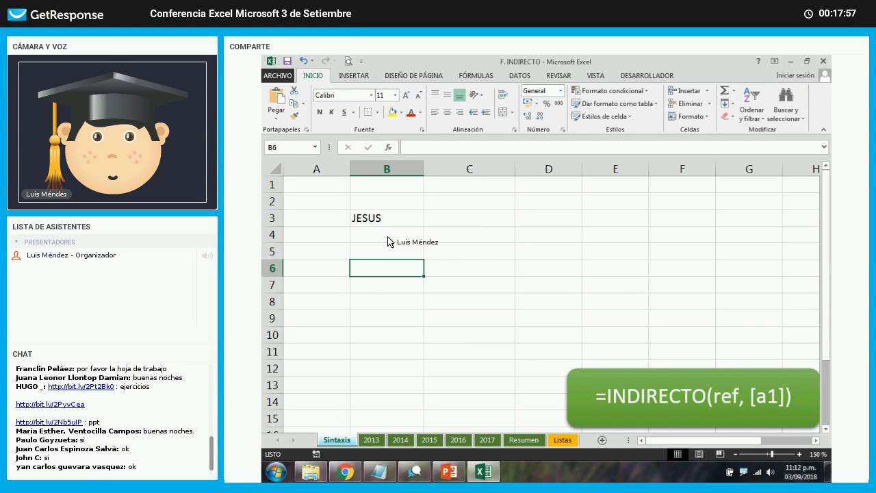
pyautogui.click(393, 224)
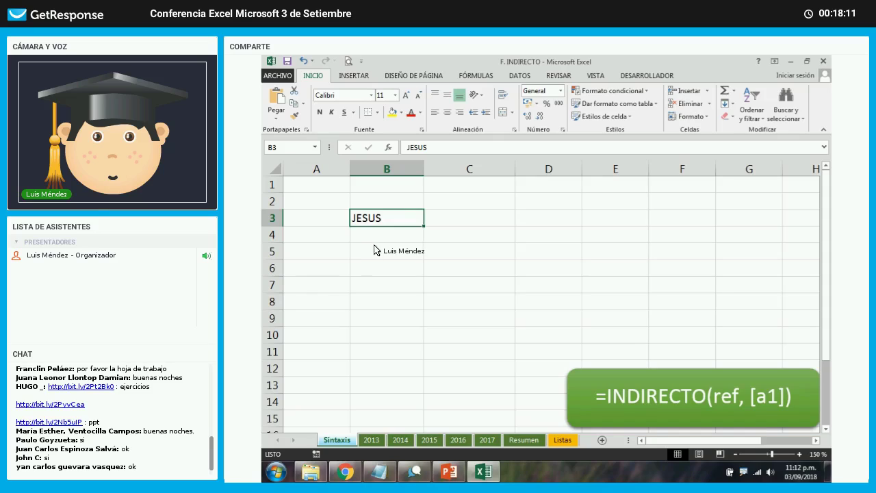
# - Mark up the sheet and make column C slightly narrower
pyautogui.hotkey('ctrl', '1')
pyautogui.moveTo(505, 141); pyautogui.dragTo(512, 220)
pyautogui.moveTo(333, 247); pyautogui.dragTo(595, 265)
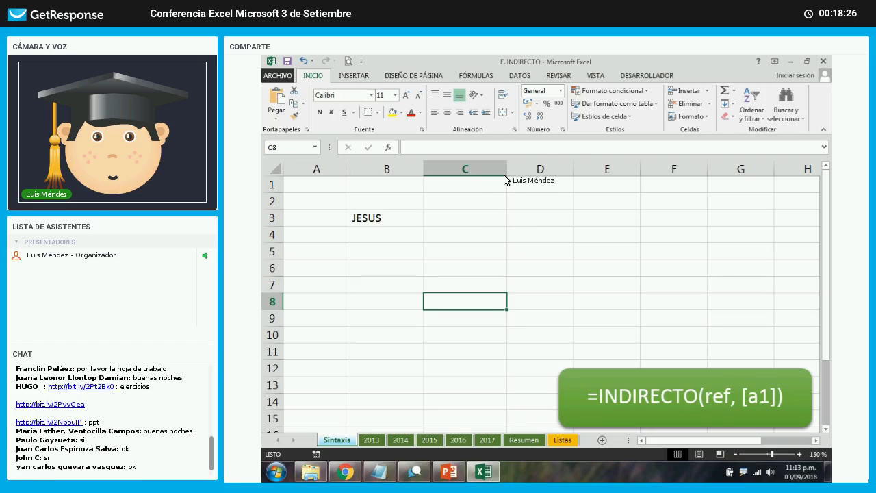
pyautogui.moveTo(507, 168); pyautogui.dragTo(496, 169)
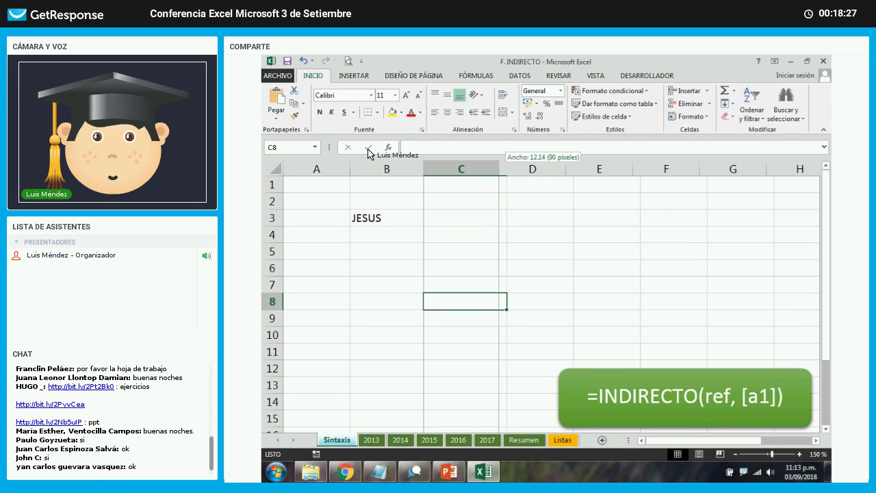
# - Fill cell C8 yellow from the Inicio tab, then mark up the sheet around it
pyautogui.click(394, 113)
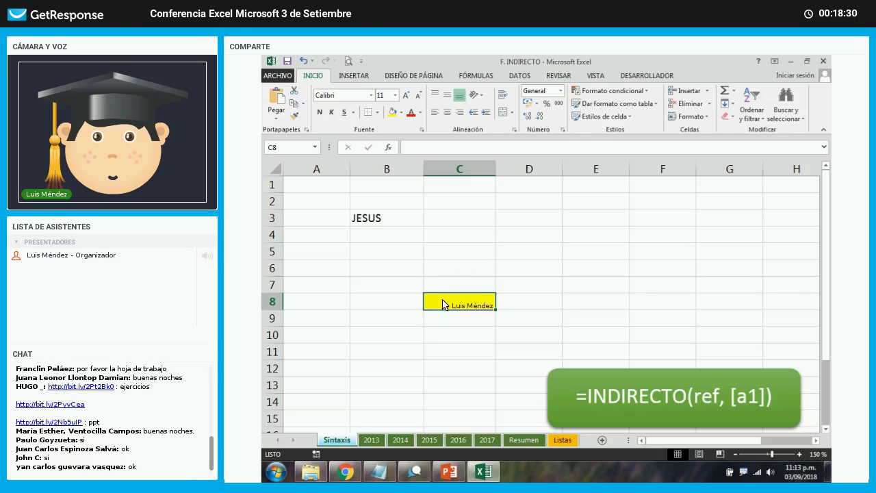
pyautogui.hotkey('ctrl', '1')
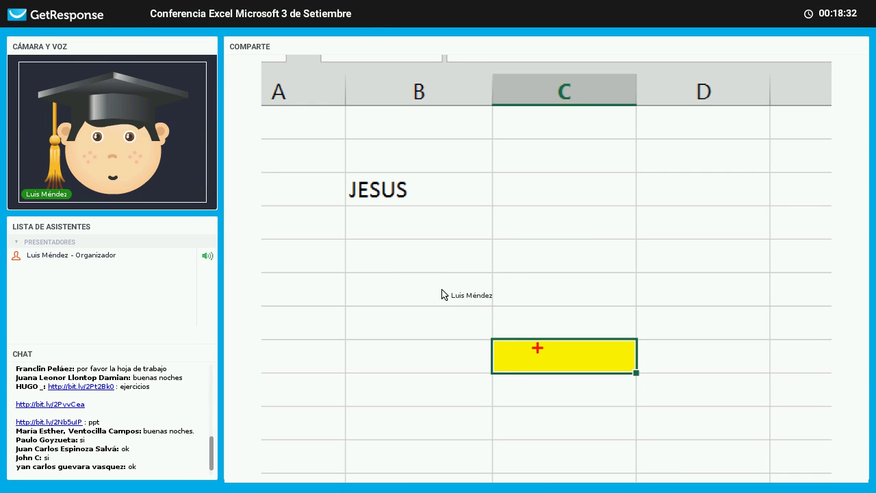
pyautogui.moveTo(538, 346)
pyautogui.mouseDown()
pyautogui.moveTo(419, 224)
pyautogui.moveTo(436, 224)
pyautogui.mouseUp()
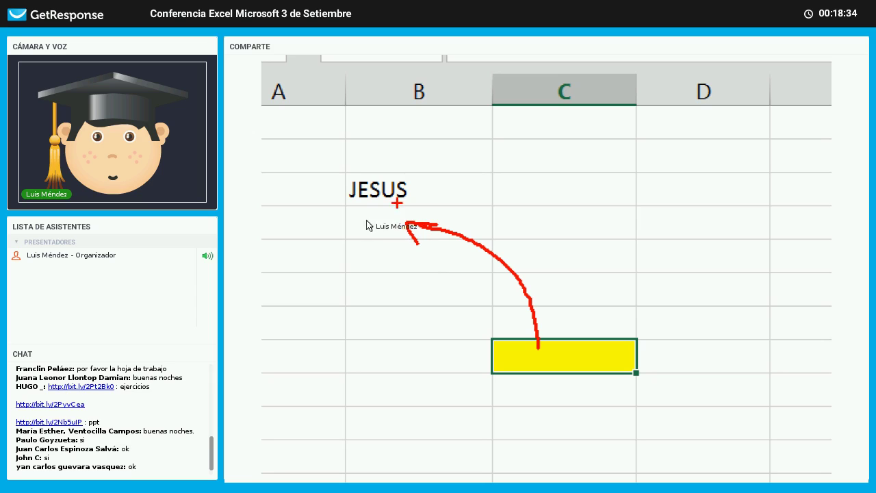
pyautogui.moveTo(341, 171); pyautogui.dragTo(428, 198)
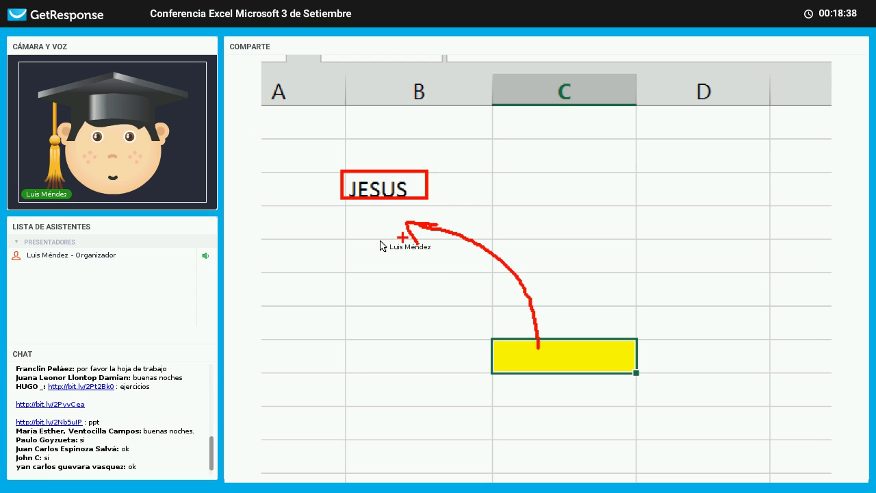
pyautogui.moveTo(406, 223); pyautogui.dragTo(448, 212)
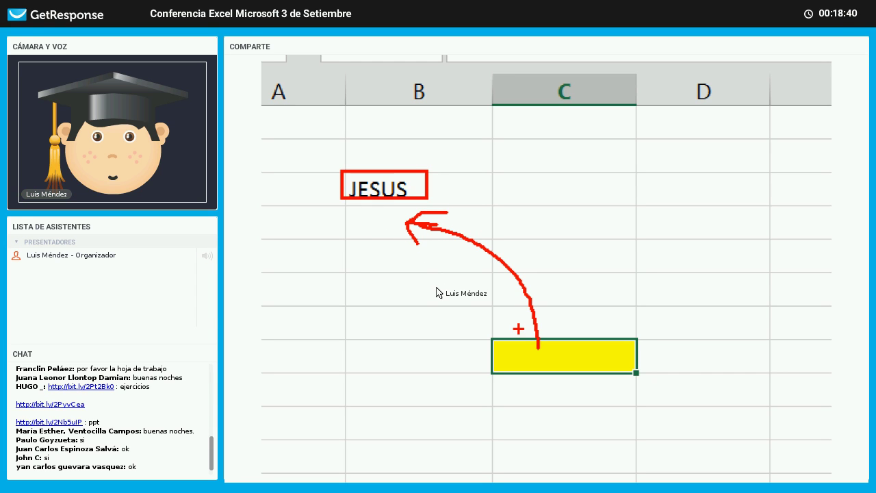
pyautogui.moveTo(522, 320); pyautogui.dragTo(553, 317)
pyautogui.write('=')
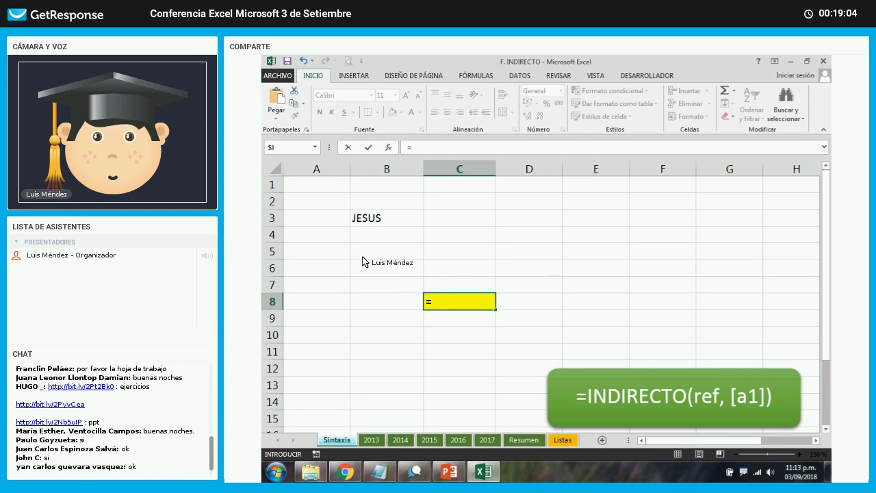
# - Enter =B3 in C8 so it displays JESUS
pyautogui.press('Up')
pyautogui.press('Up')
pyautogui.press('Up')
pyautogui.press('Left')
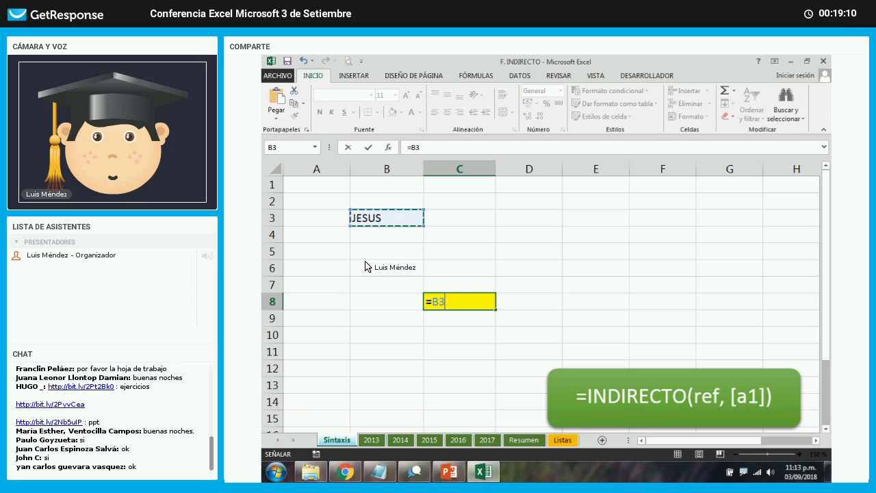
pyautogui.press('Return')
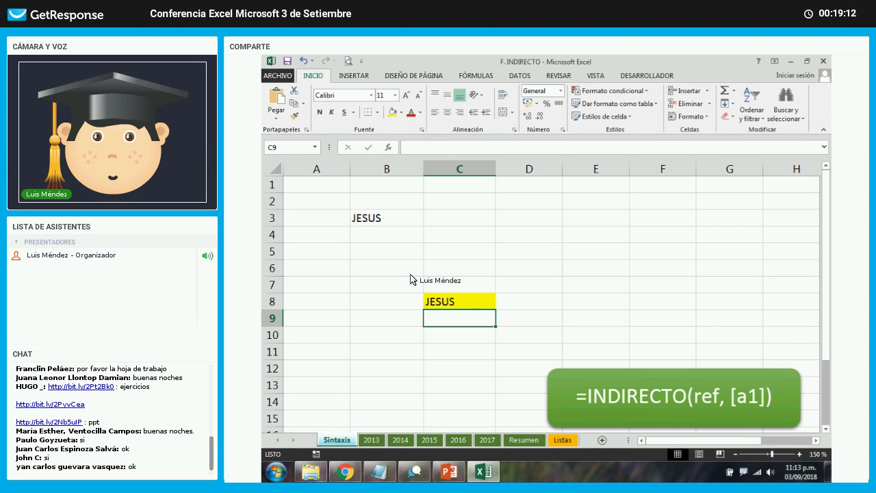
pyautogui.click(427, 298)
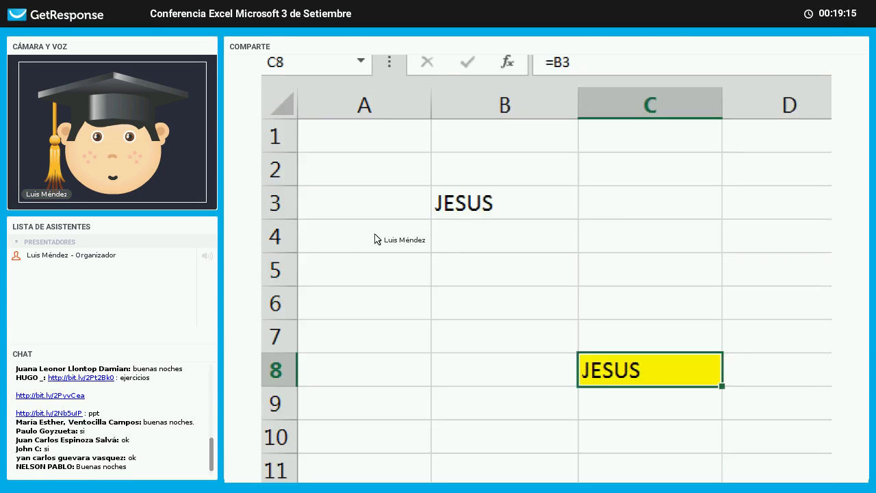
# - Draw pen arrows linking JESUS in B3 down to C8
pyautogui.moveTo(493, 255); pyautogui.dragTo(589, 358)
pyautogui.moveTo(589, 329); pyautogui.dragTo(589, 359)
pyautogui.moveTo(486, 281)
pyautogui.mouseDown()
pyautogui.moveTo(494, 241)
pyautogui.moveTo(518, 247)
pyautogui.mouseUp()
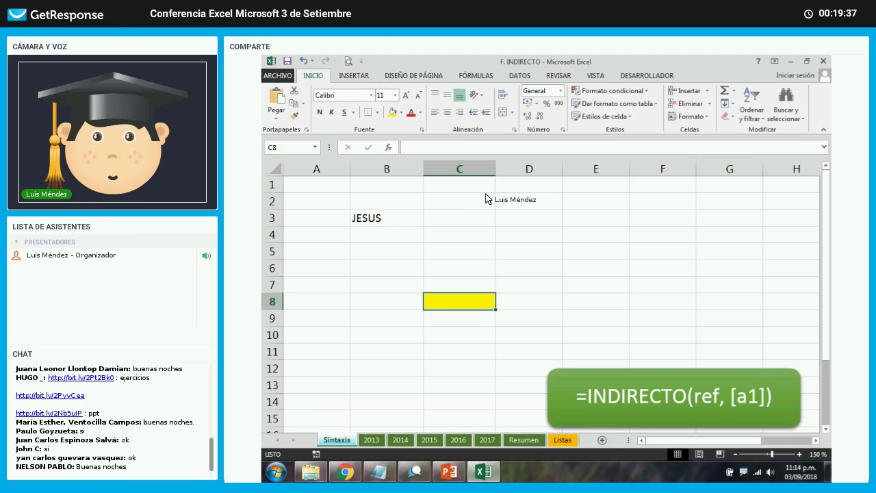
# - Enter the text B3 into cell D2
pyautogui.click(510, 187)
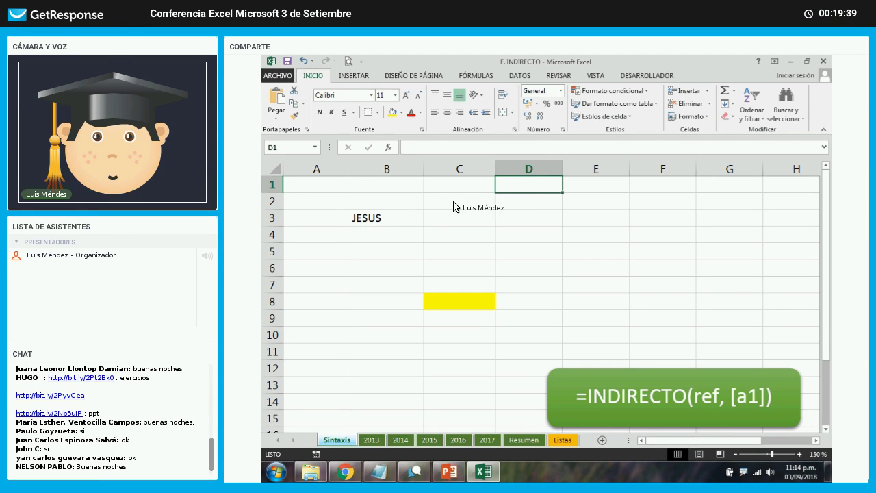
pyautogui.click(500, 201)
pyautogui.write('B')
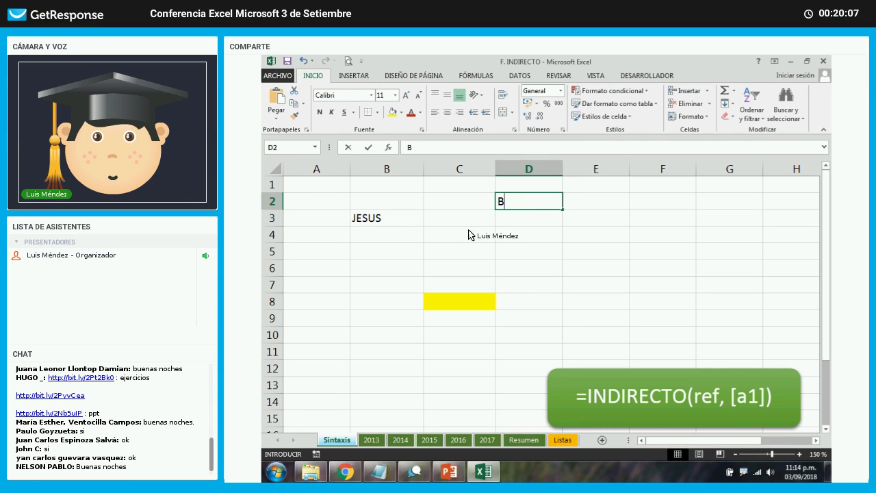
pyautogui.write('3')
pyautogui.hotkey('ctrl', 'Return')
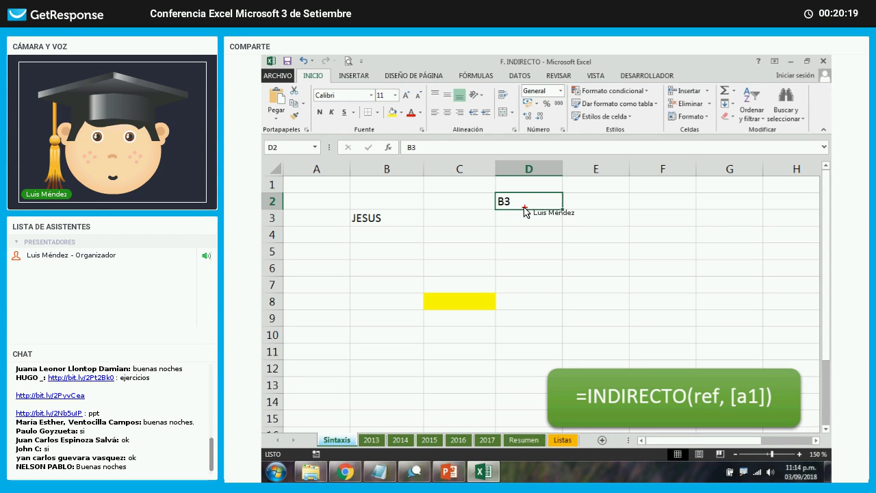
pyautogui.moveTo(527, 205)
pyautogui.mouseDown()
pyautogui.moveTo(591, 272)
pyautogui.moveTo(727, 373)
pyautogui.mouseUp()
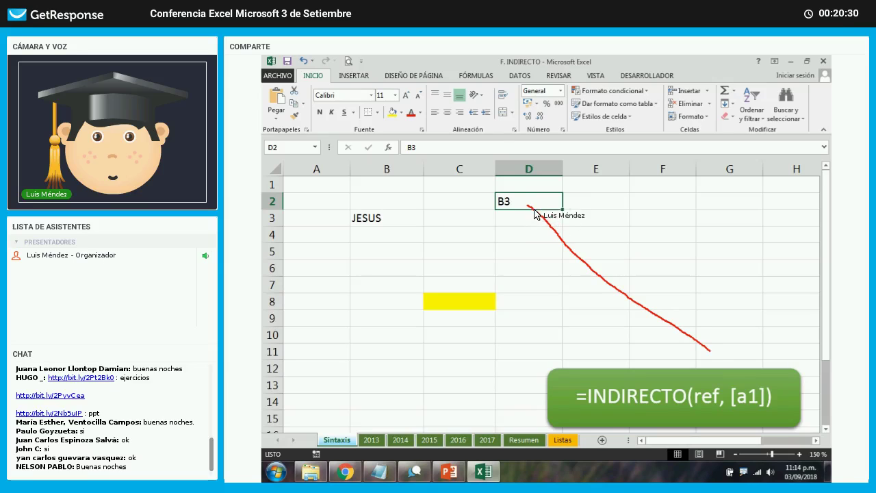
pyautogui.moveTo(529, 206); pyautogui.dragTo(533, 235)
pyautogui.moveTo(350, 205)
pyautogui.mouseDown()
pyautogui.moveTo(558, 299)
pyautogui.moveTo(650, 358)
pyautogui.moveTo(656, 376)
pyautogui.moveTo(676, 370)
pyautogui.mouseUp()
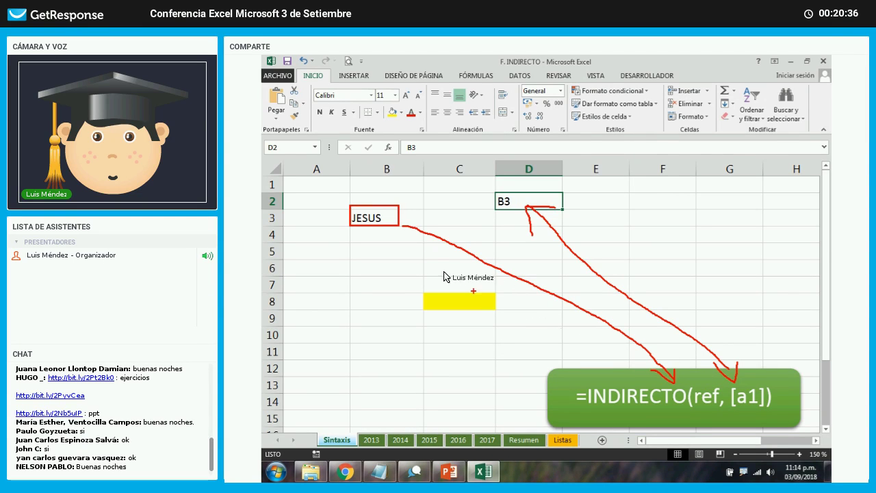
pyautogui.moveTo(401, 247)
pyautogui.mouseDown()
pyautogui.moveTo(397, 231)
pyautogui.moveTo(427, 226)
pyautogui.mouseUp()
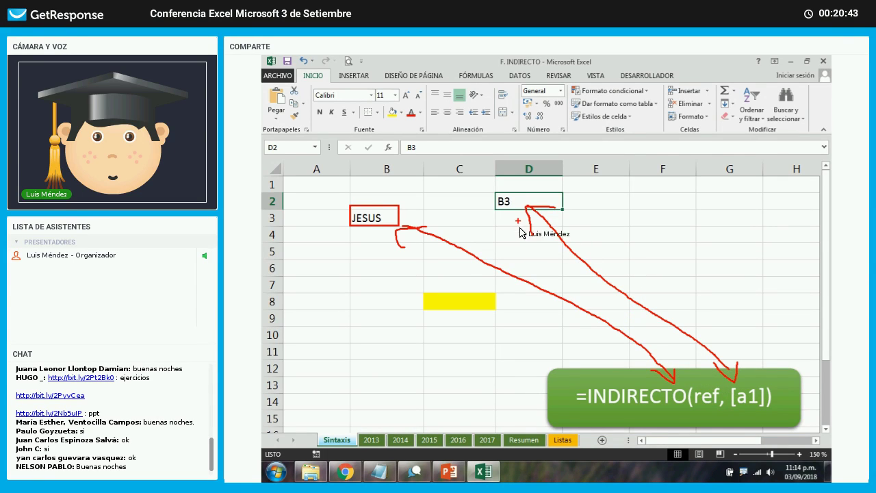
pyautogui.moveTo(492, 192); pyautogui.dragTo(518, 211)
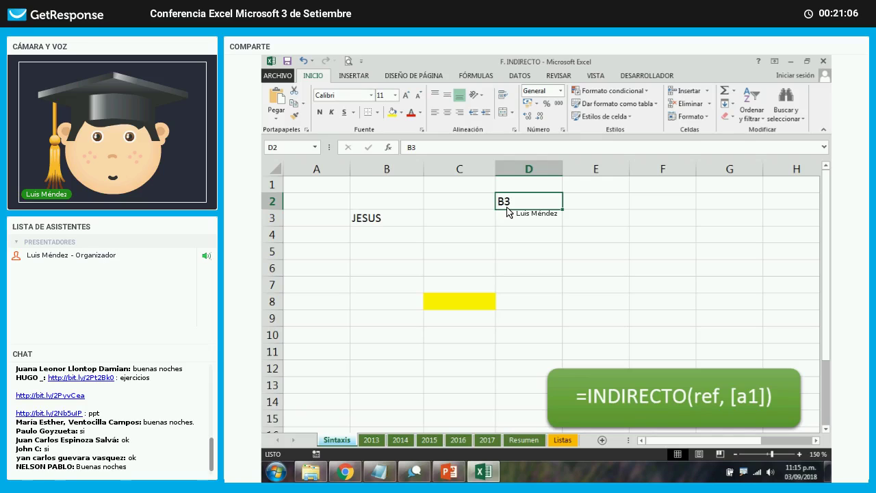
# - Edit D2 so it reads F3C2 instead of B3
pyautogui.write('F3')
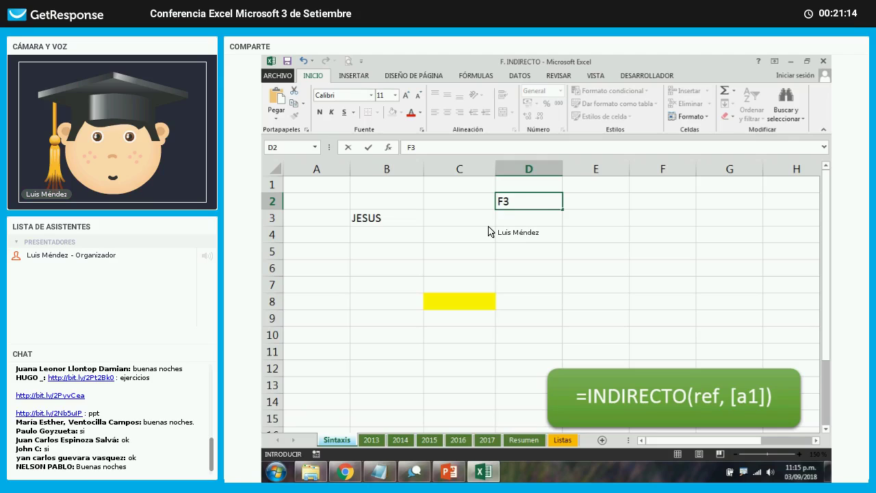
pyautogui.write('C2')
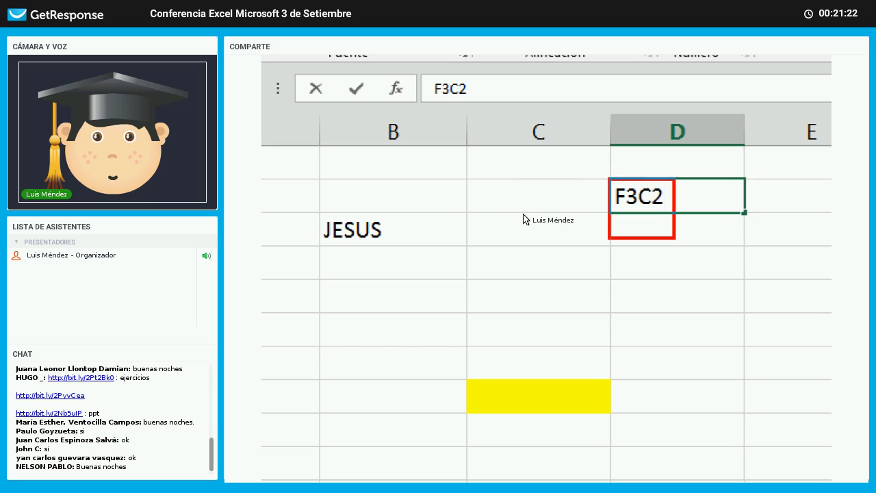
# - Annotate F3C2, JESUS and C8 with pen marks, then cancel the edit so D2 keeps B3
pyautogui.moveTo(605, 181); pyautogui.dragTo(675, 222)
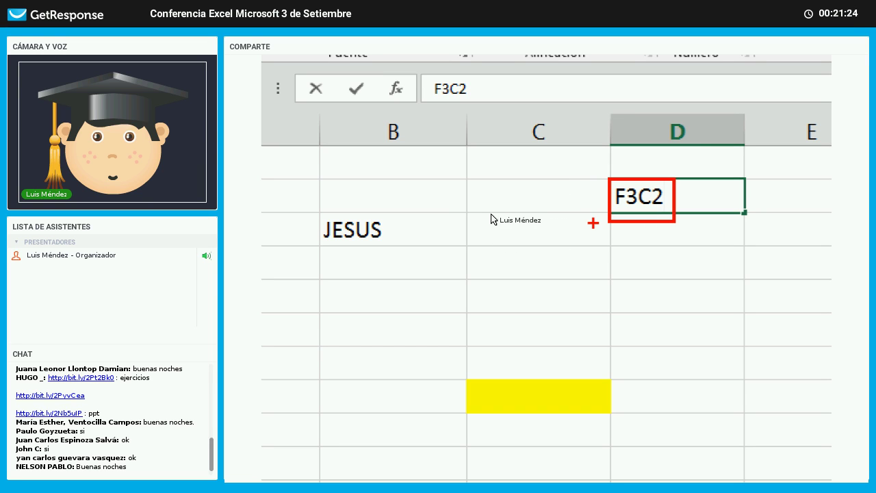
pyautogui.moveTo(592, 218)
pyautogui.mouseDown()
pyautogui.moveTo(547, 202)
pyautogui.moveTo(436, 226)
pyautogui.mouseUp()
pyautogui.moveTo(319, 205); pyautogui.dragTo(423, 250)
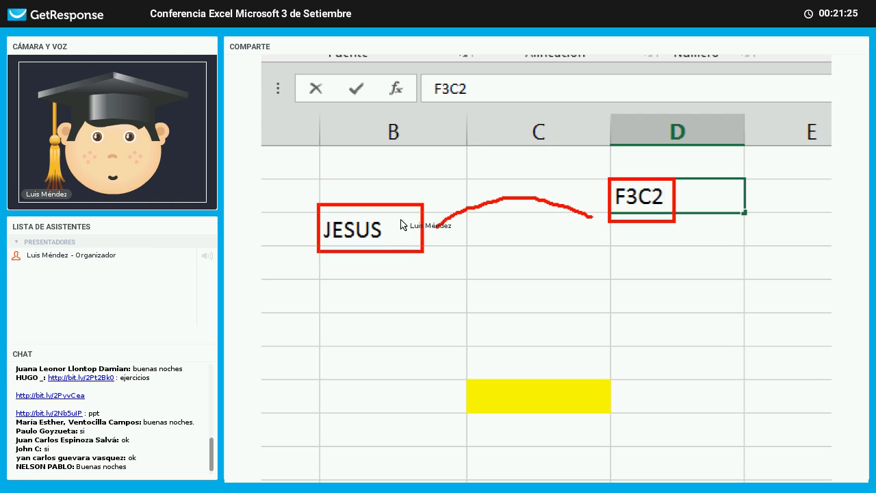
pyautogui.moveTo(446, 196); pyautogui.dragTo(457, 253)
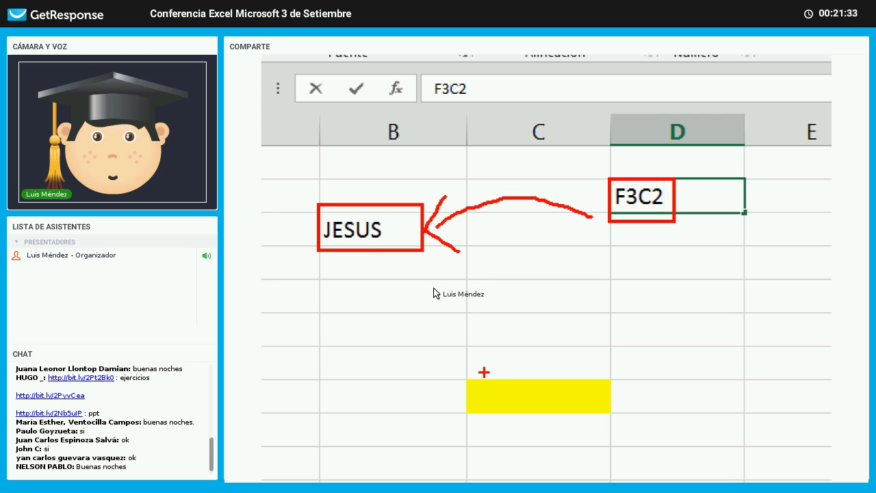
pyautogui.moveTo(484, 373); pyautogui.dragTo(603, 419)
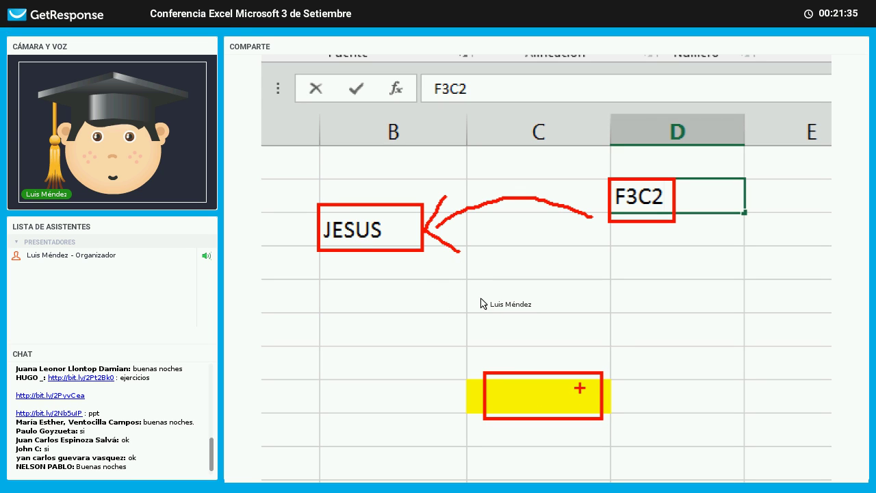
pyautogui.moveTo(580, 388)
pyautogui.mouseDown()
pyautogui.moveTo(647, 302)
pyautogui.moveTo(643, 231)
pyautogui.moveTo(661, 259)
pyautogui.mouseUp()
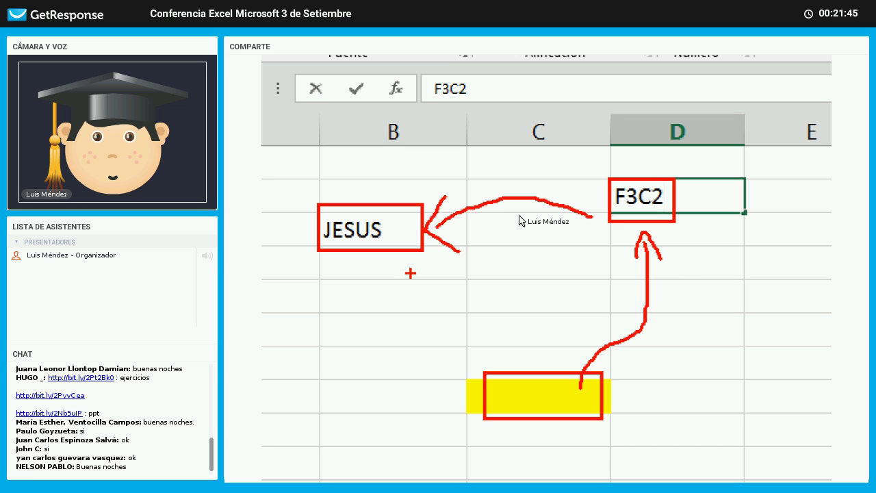
pyautogui.press('Escape')
pyautogui.click(452, 306)
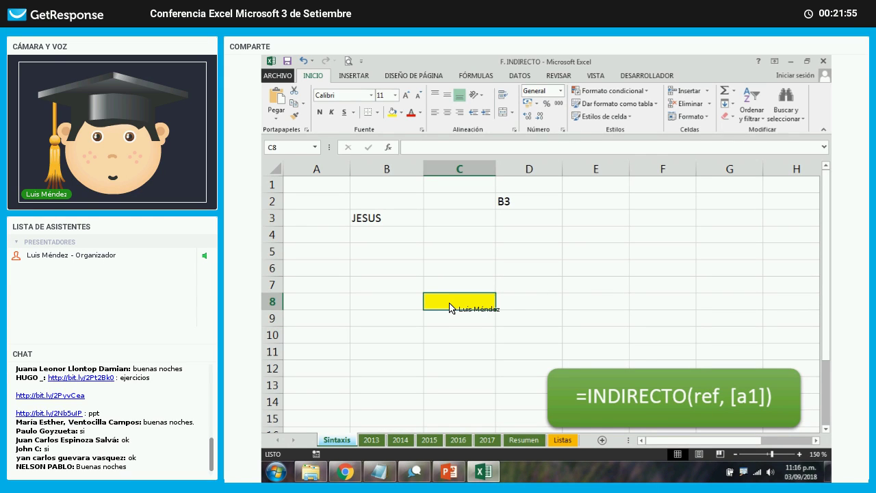
# - Begin the formula =INDIRECTO( in cell C8
pyautogui.write('=INDIRECTO')
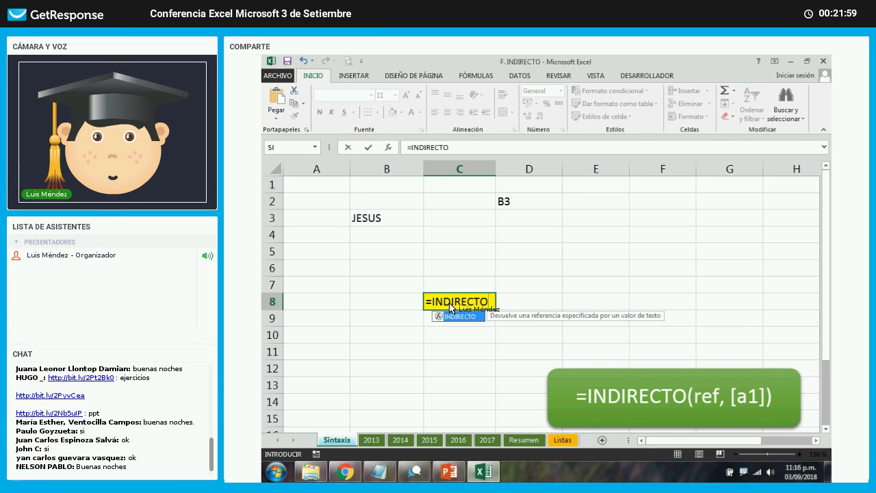
pyautogui.write('(')
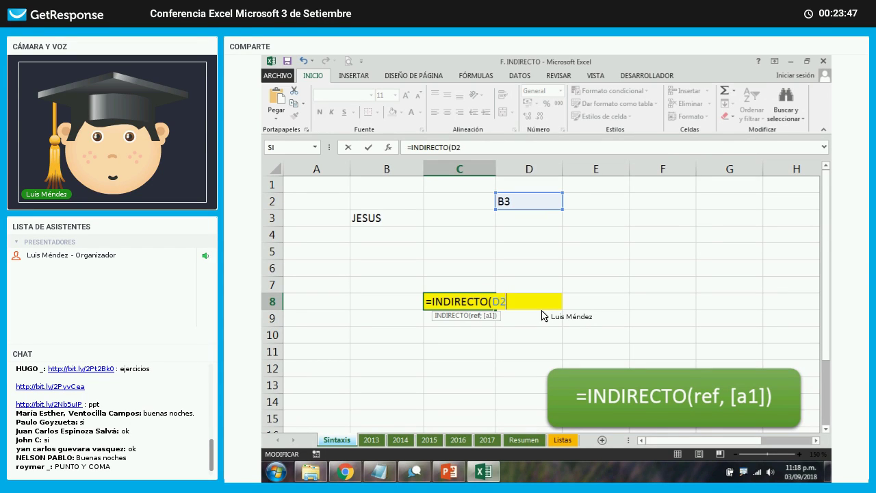
# - Add the ; separator in C8's formula and annotate the FALSO and VERDADERO a1 options
pyautogui.write(';')
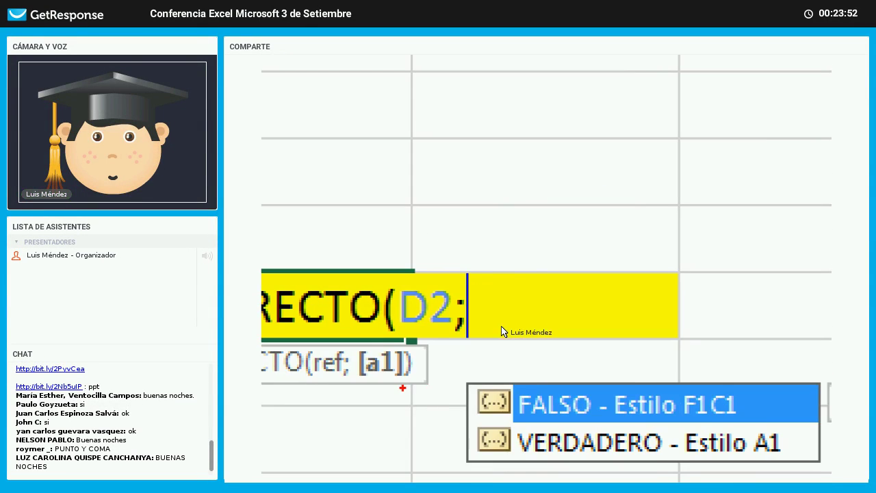
pyautogui.moveTo(402, 389)
pyautogui.mouseDown()
pyautogui.moveTo(463, 421)
pyautogui.moveTo(470, 391)
pyautogui.moveTo(469, 448)
pyautogui.mouseUp()
pyautogui.moveTo(405, 411)
pyautogui.mouseDown()
pyautogui.moveTo(397, 378)
pyautogui.moveTo(423, 383)
pyautogui.mouseUp()
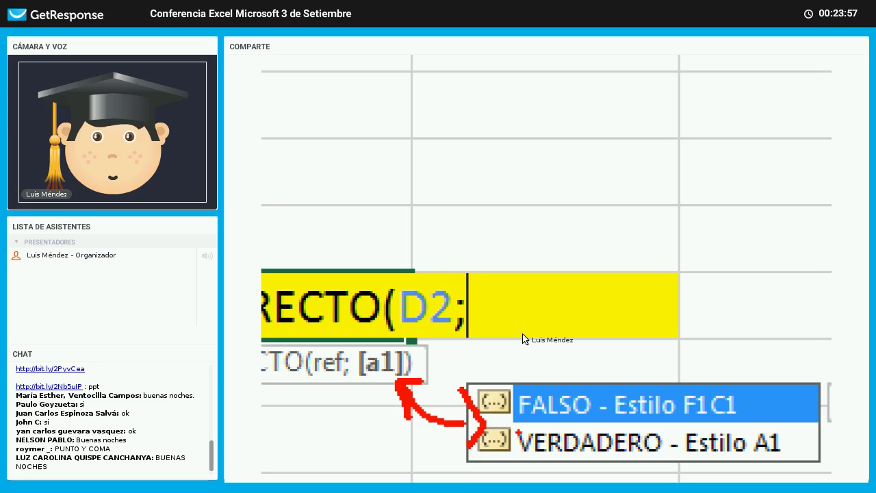
pyautogui.moveTo(518, 436); pyautogui.dragTo(597, 437)
pyautogui.moveTo(518, 429)
pyautogui.mouseDown()
pyautogui.moveTo(700, 473)
pyautogui.moveTo(802, 474)
pyautogui.mouseUp()
pyautogui.write('FALSO')
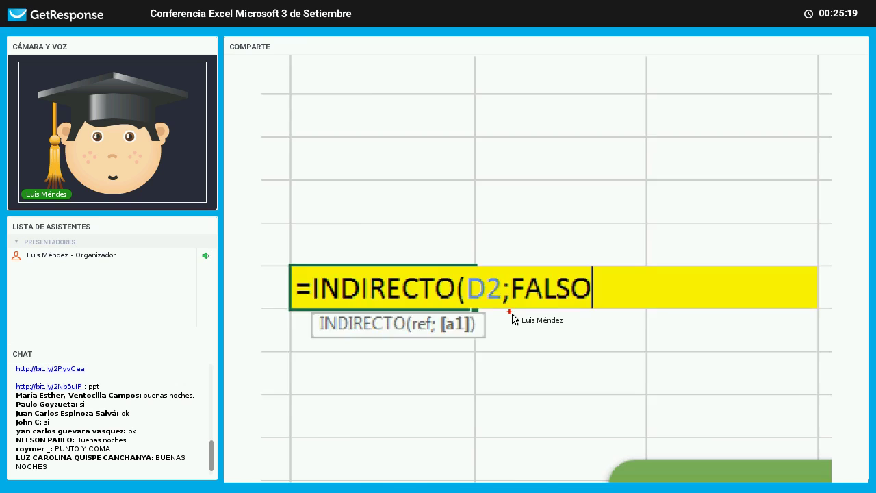
# - Commit =INDIRECTO(D2;FALSO) in C8, showing #¡REF!, then re-edit it to remove the FALSO argument
pyautogui.press('Return')
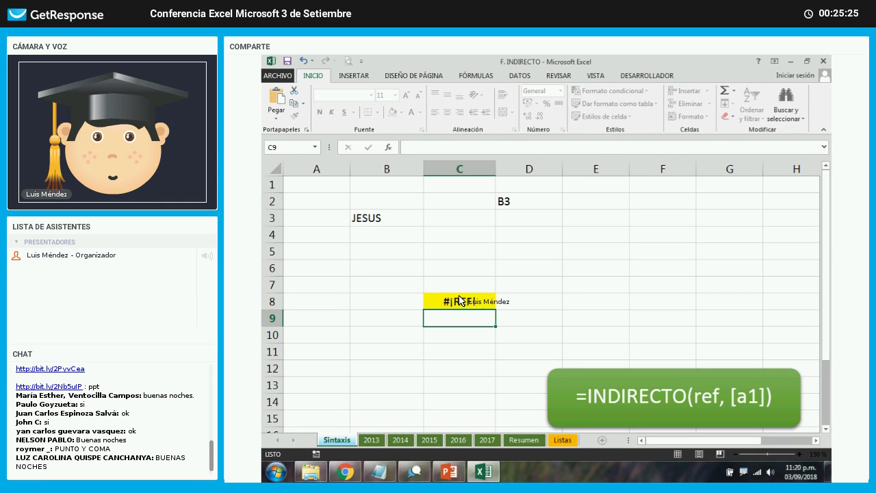
pyautogui.press('Up')
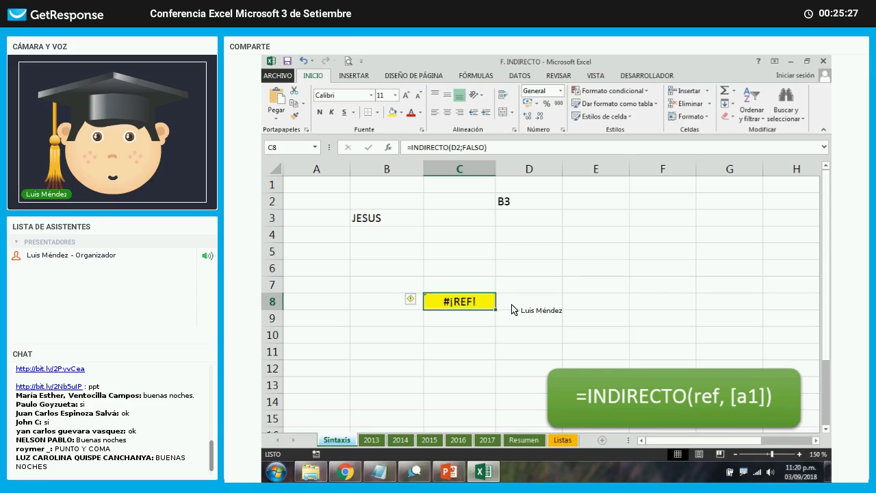
pyautogui.press('F2')
pyautogui.hotkey('ctrl', 'shift', 'Left')
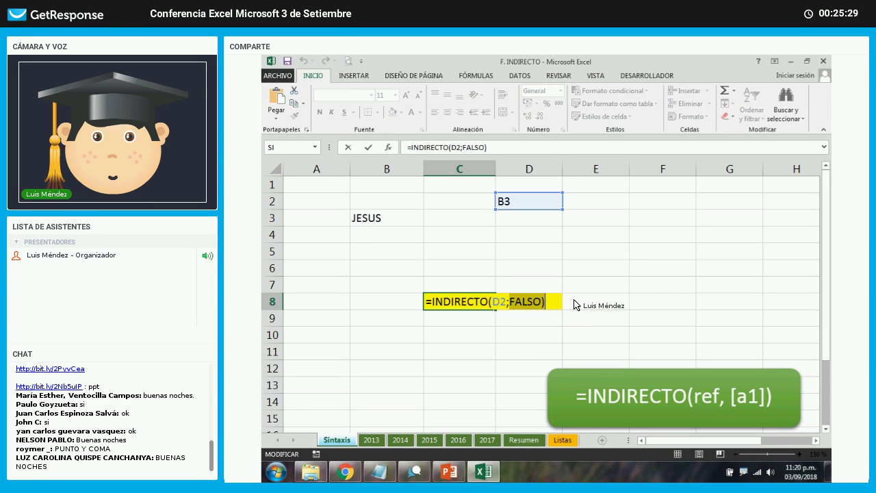
pyautogui.press('Delete')
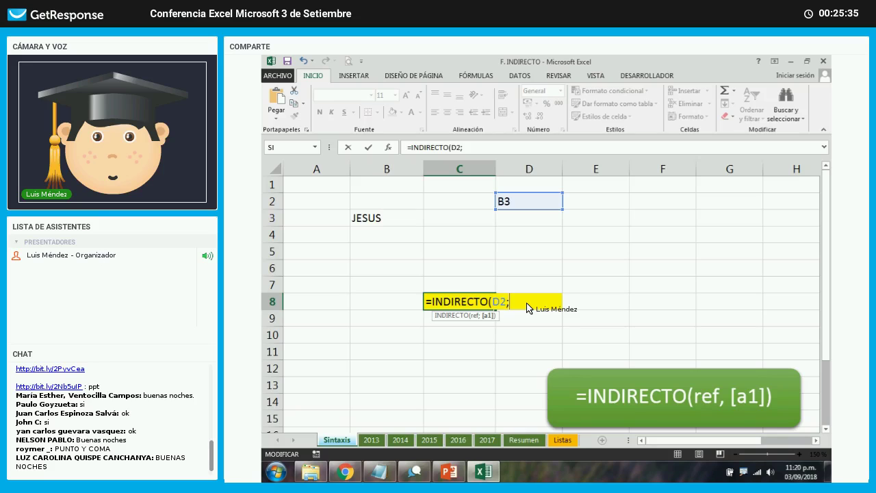
pyautogui.write(';')
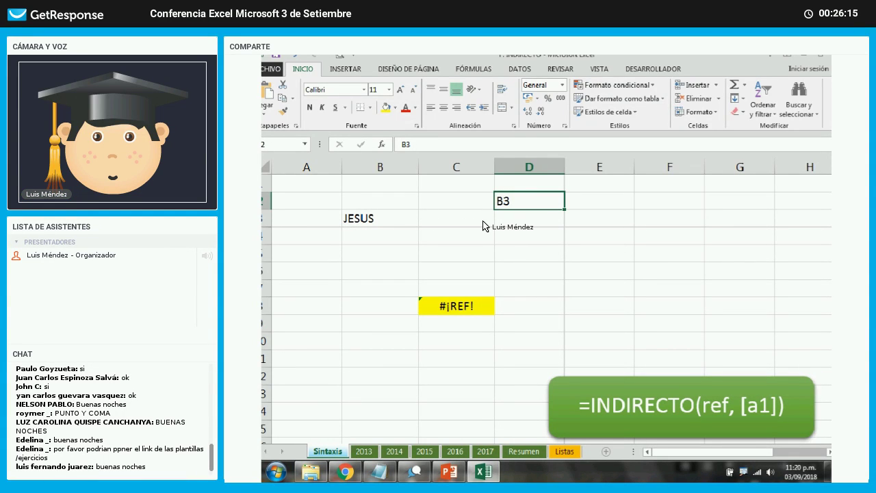
# - Enter the R1C1 address F3C2 in D2 so C8 returns JESUS
pyautogui.write('F3')
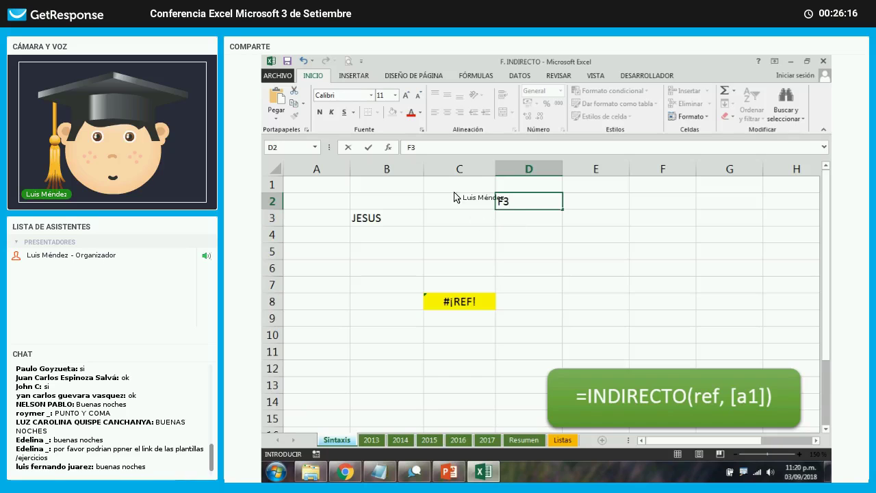
pyautogui.write('C2')
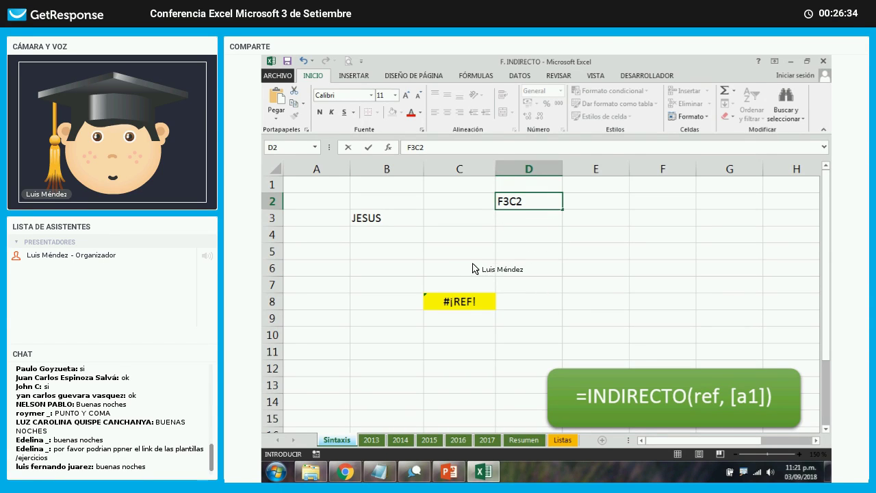
pyautogui.press('Return')
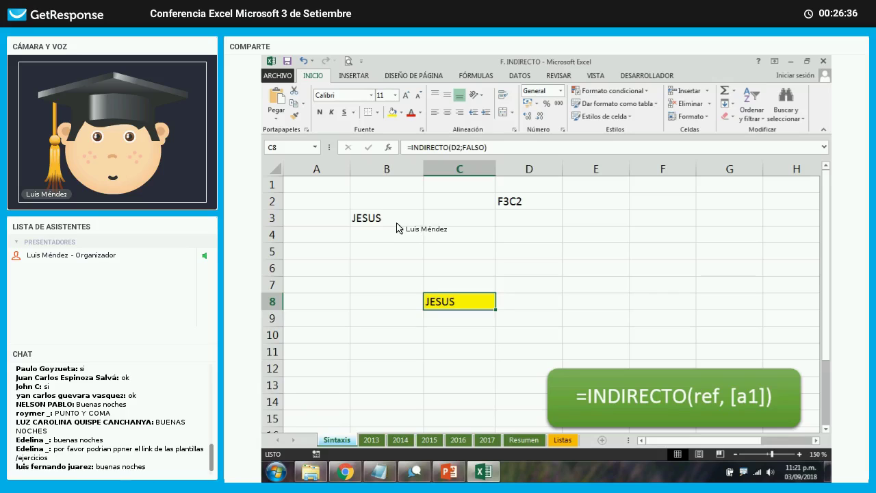
pyautogui.click(398, 221)
pyautogui.click(503, 205)
pyautogui.click(455, 300)
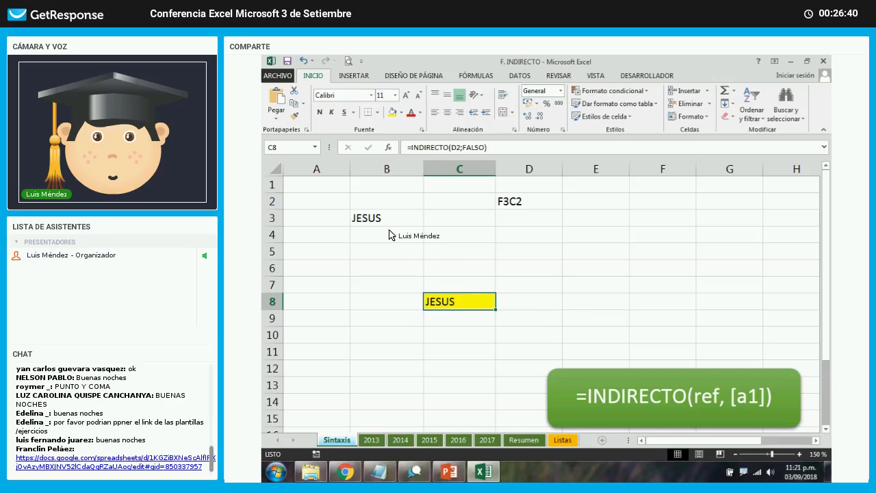
# - Compare B3's JESUS value, D2's F3C2 address and C8's INDIRECTO formula
pyautogui.click(409, 221)
pyautogui.click(457, 299)
pyautogui.click(513, 205)
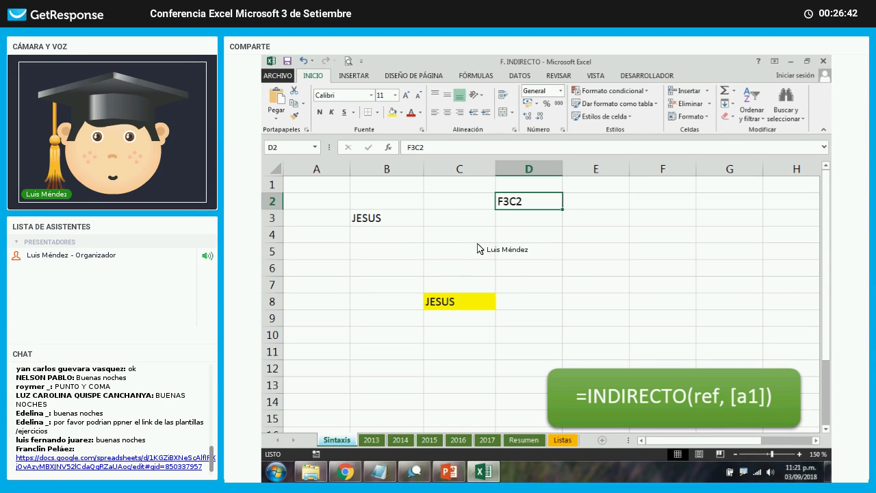
pyautogui.click(452, 299)
pyautogui.click(367, 219)
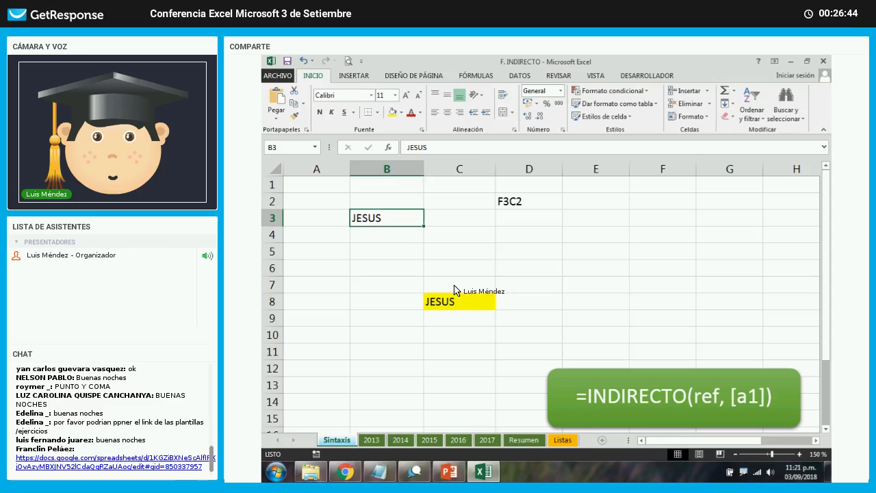
pyautogui.click(457, 297)
pyautogui.click(515, 204)
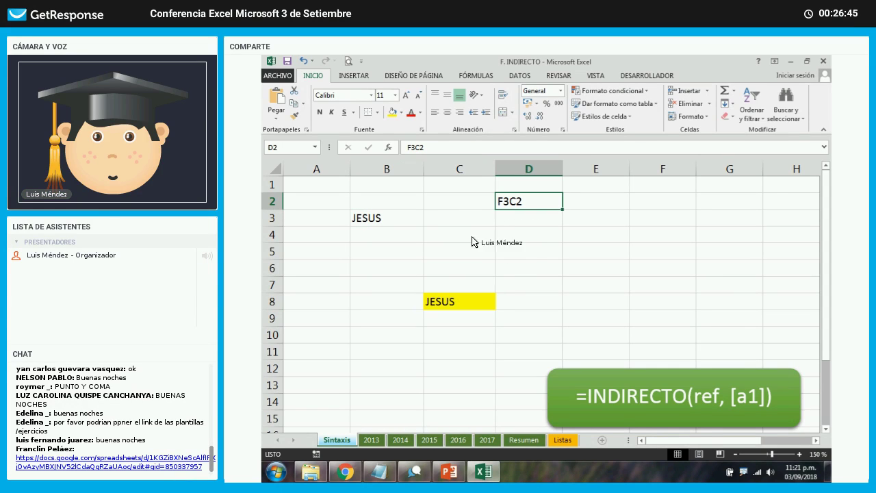
pyautogui.click(460, 300)
pyautogui.click(378, 225)
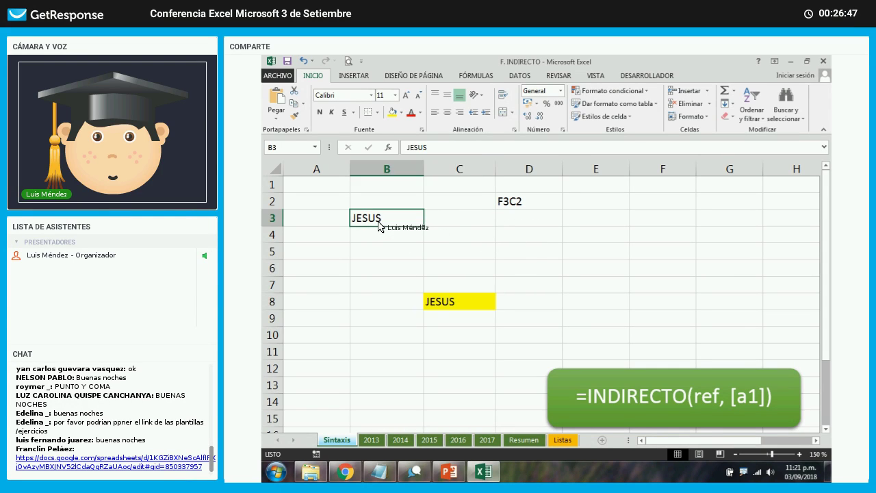
pyautogui.click(468, 306)
pyautogui.click(514, 204)
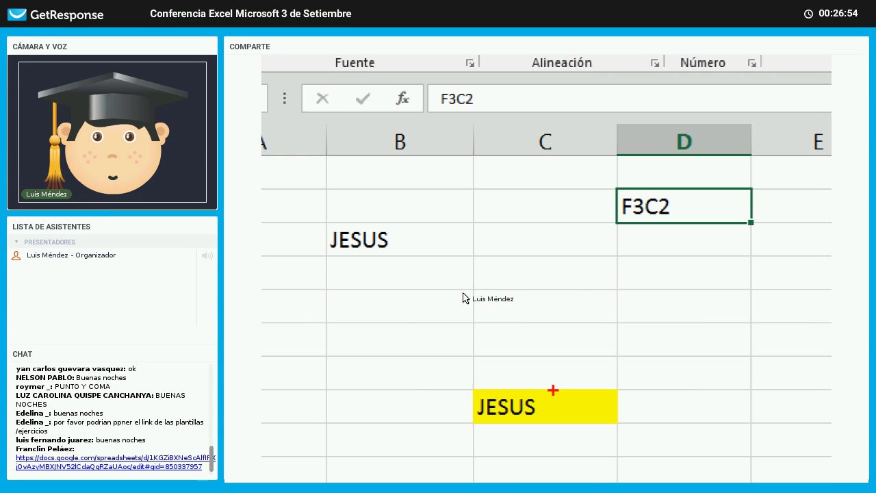
pyautogui.hotkey('ctrl', '1')
pyautogui.moveTo(553, 390)
pyautogui.mouseDown()
pyautogui.moveTo(631, 251)
pyautogui.moveTo(640, 282)
pyautogui.mouseUp()
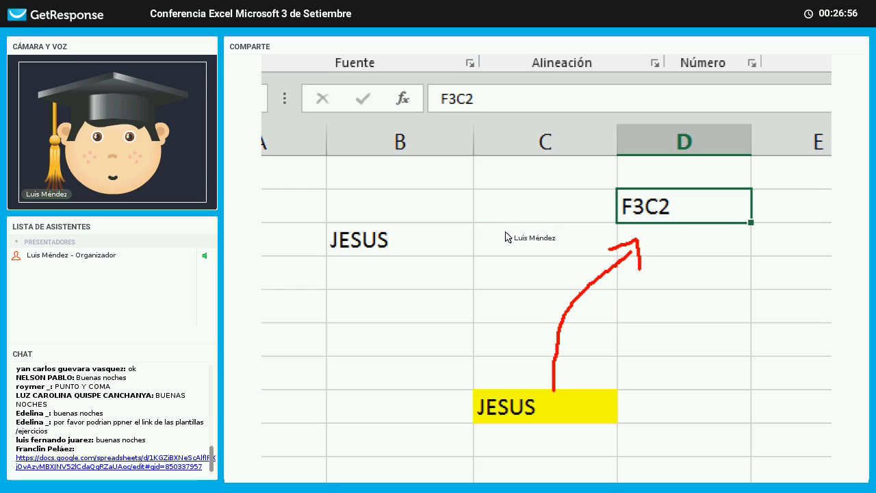
pyautogui.moveTo(593, 200)
pyautogui.mouseDown()
pyautogui.moveTo(514, 187)
pyautogui.moveTo(427, 223)
pyautogui.mouseUp()
pyautogui.scroll(-1, 370, 219)
pyautogui.moveTo(333, 205); pyautogui.dragTo(393, 237)
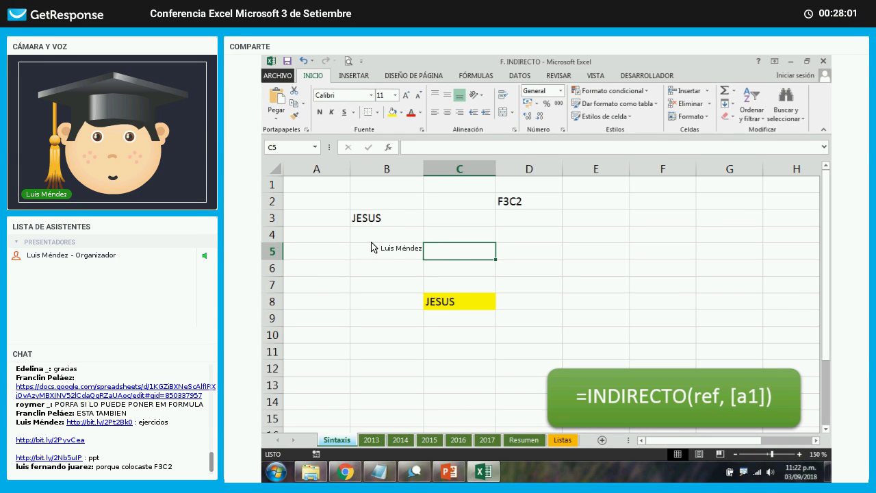
# - Switch to the 2013 sheet and select the March to July sales to preview their sum
pyautogui.hotkey('ctrl', 'pagedown')
pyautogui.click(443, 259)
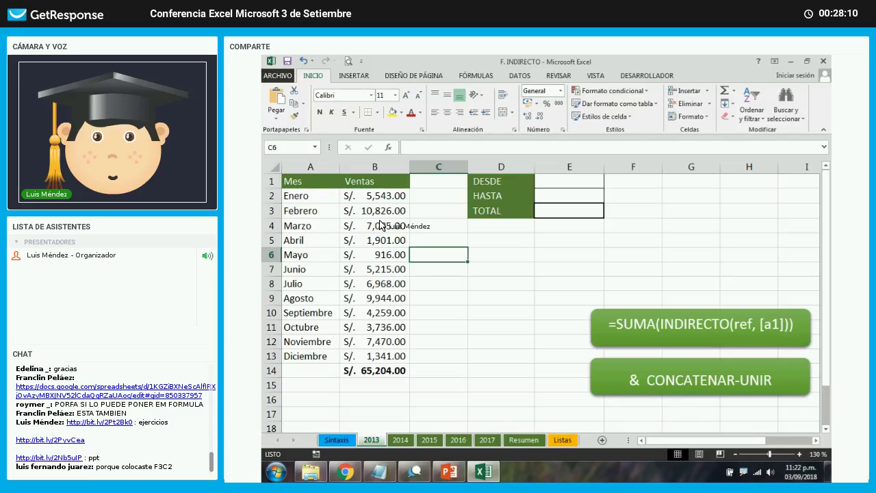
pyautogui.moveTo(391, 226); pyautogui.dragTo(393, 301)
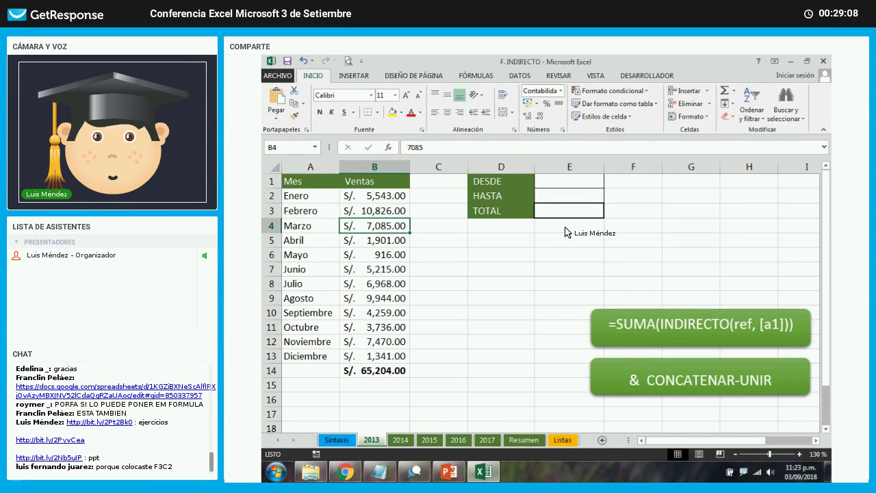
# - Enter B4 in the DESDE cell E1 and begin typing B4 into the HASTA cell E2
pyautogui.click(564, 182)
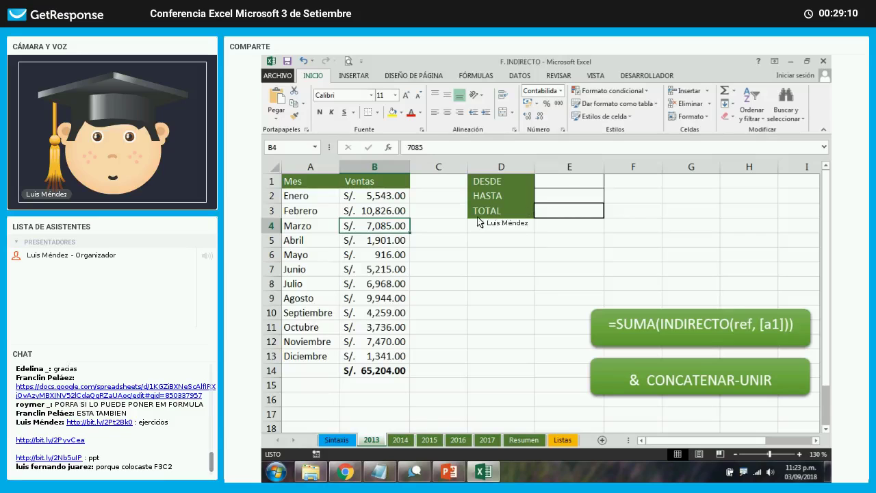
pyautogui.write('B4')
pyautogui.press('Return')
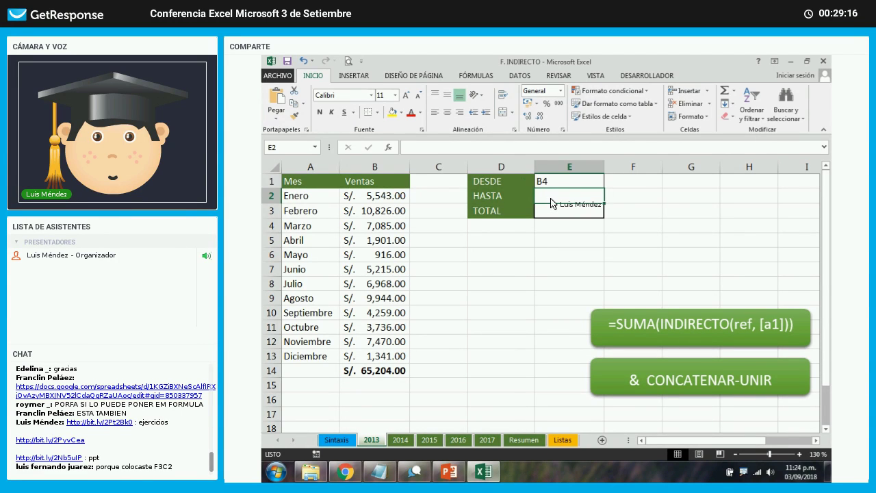
pyautogui.write('B4')
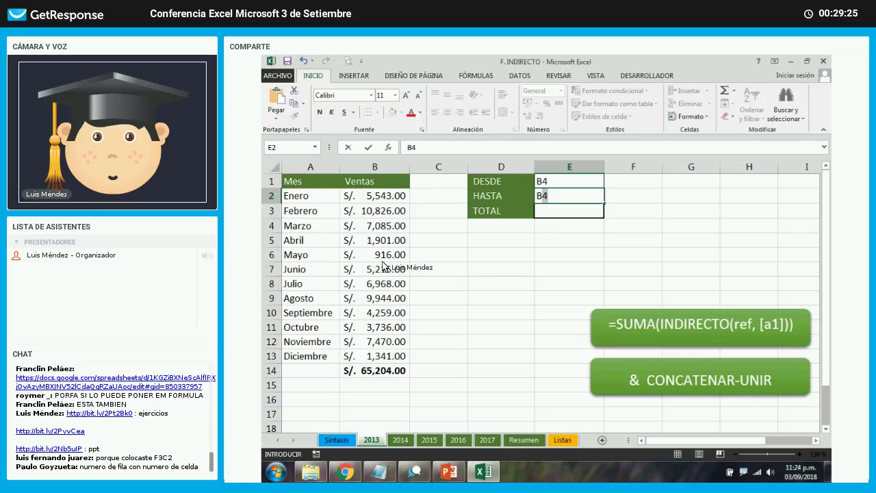
# - Complete the HASTA cell E2 as B9
pyautogui.write('9')
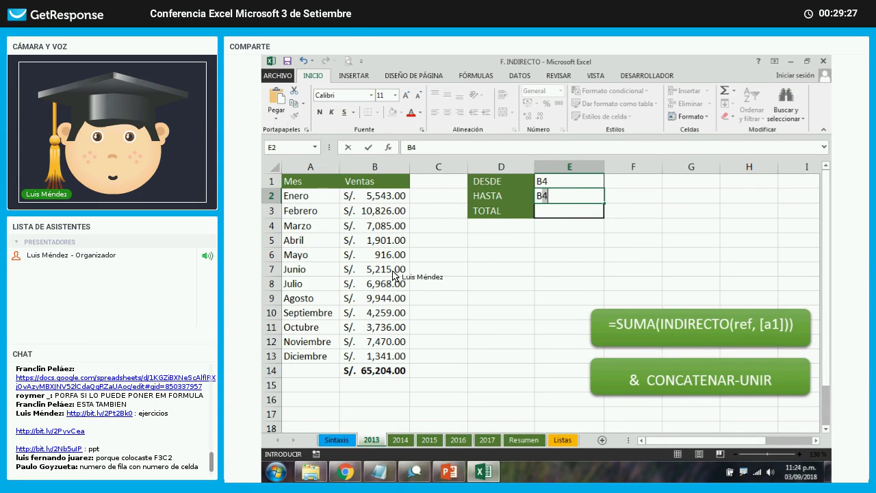
pyautogui.press('Return')
pyautogui.write('=SUMA(INDIRECTO(E1')
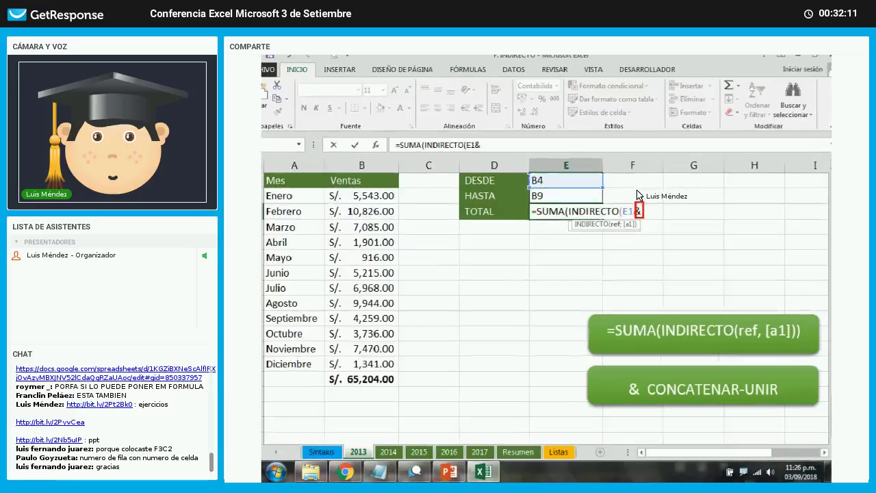
# - Complete E3 as =SUMA(INDIRECTO(E1&":"&E2)), giving a TOTAL of S/. 32,029.00
pyautogui.write('&":"')
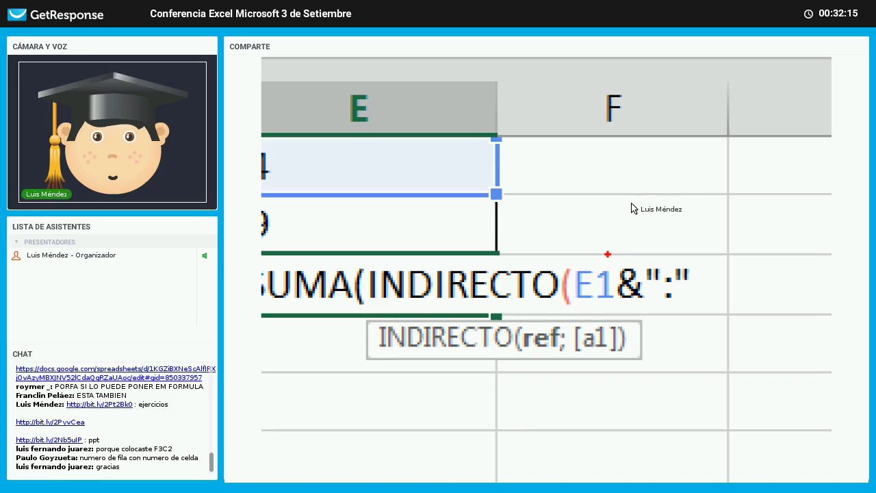
pyautogui.moveTo(607, 254); pyautogui.dragTo(710, 323)
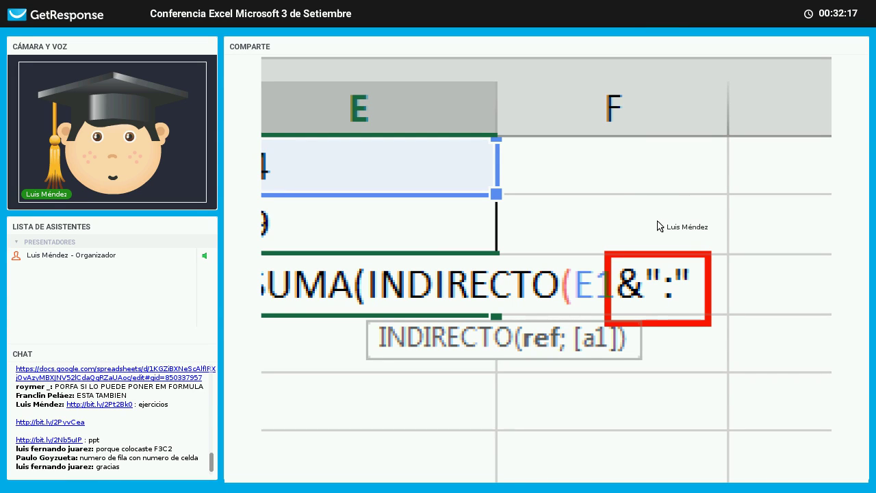
pyautogui.click(658, 225)
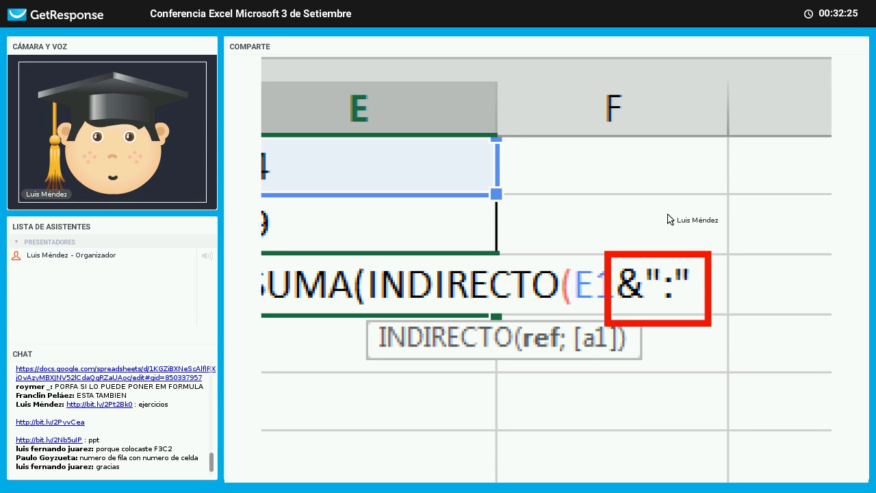
pyautogui.write('&')
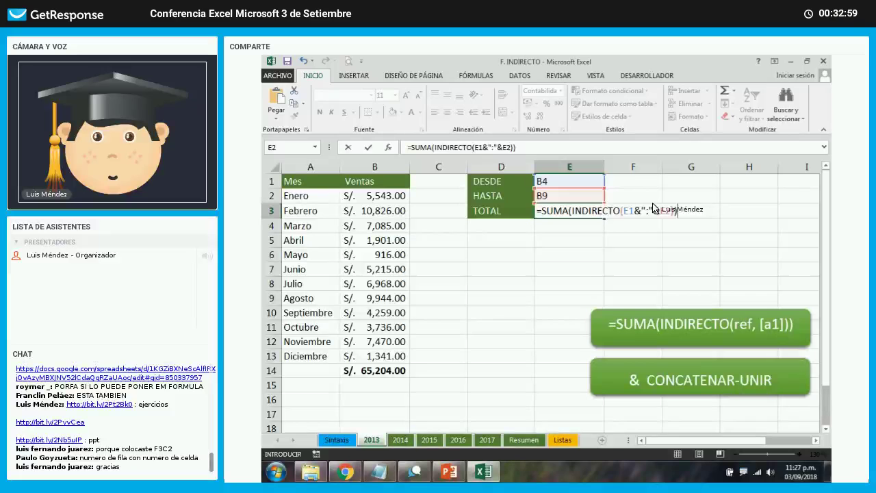
pyautogui.press('Return')
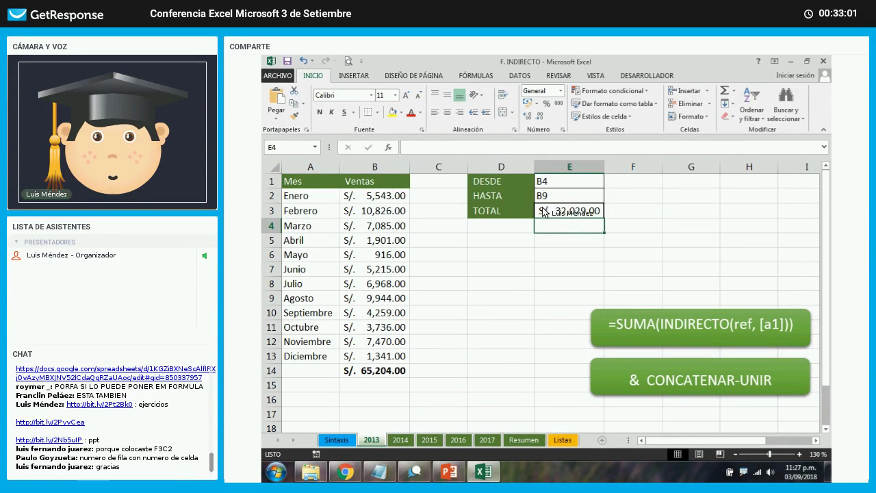
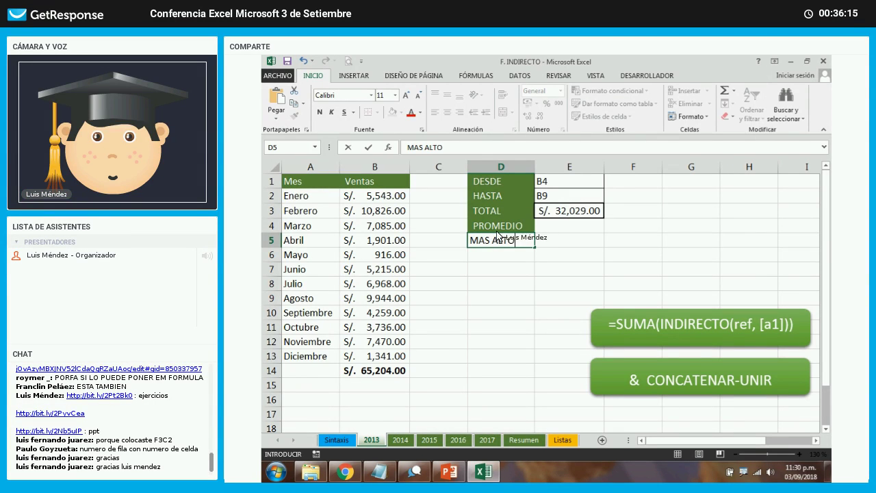
# - Enter the MAS BAJO label in D6 and select the result cells E4:E6
pyautogui.press('Return')
pyautogui.write('MAS BAJO')
pyautogui.moveTo(569, 226); pyautogui.dragTo(569, 254)
pyautogui.write('=SUMA(INDORECTO(')
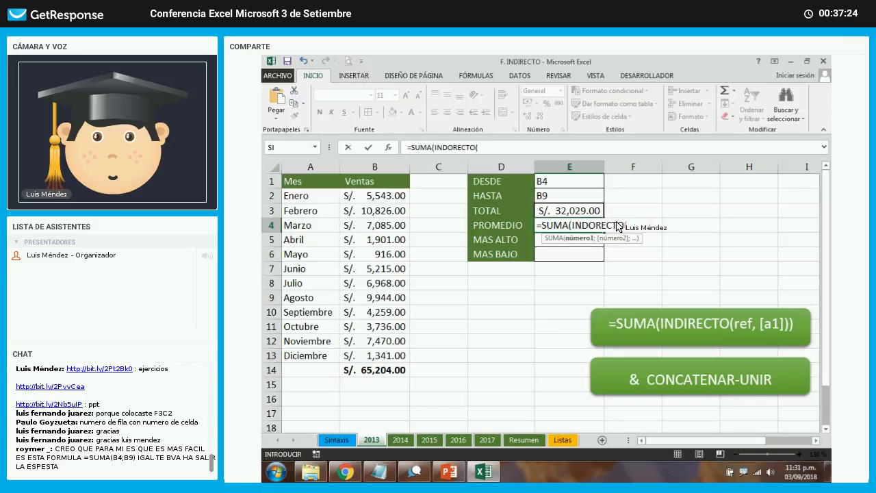
# - Correct the function name and enter =SUMA(INDIRECTO(E1&":"&E2(( in E4, triggering the missing-parenthesis warning
pyautogui.doubleClick(588, 226)
pyautogui.write('INDIRECTO')
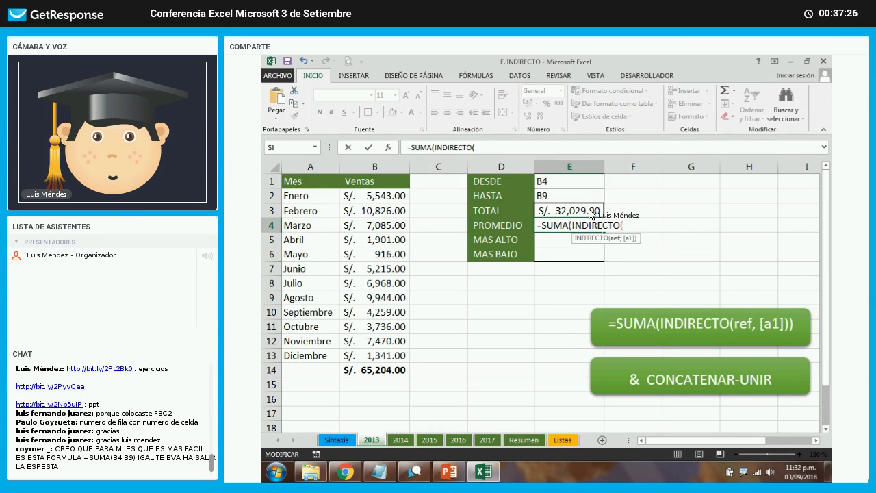
pyautogui.click(567, 183)
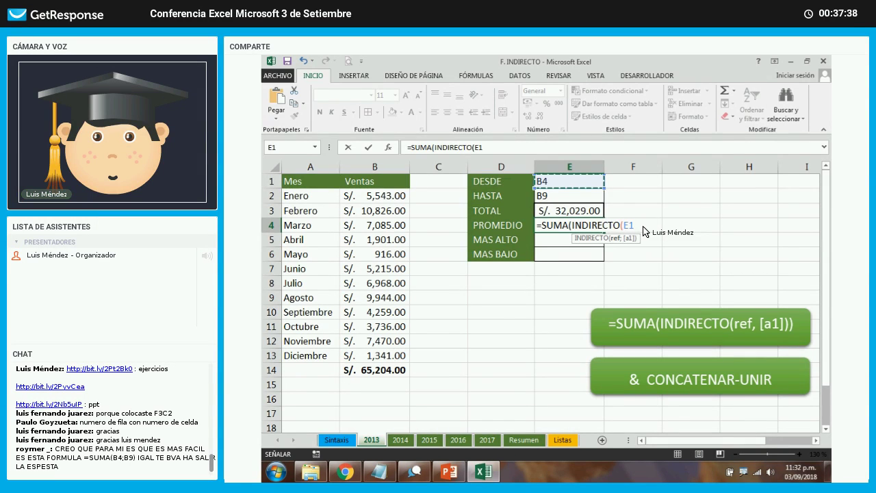
pyautogui.write('&":"&')
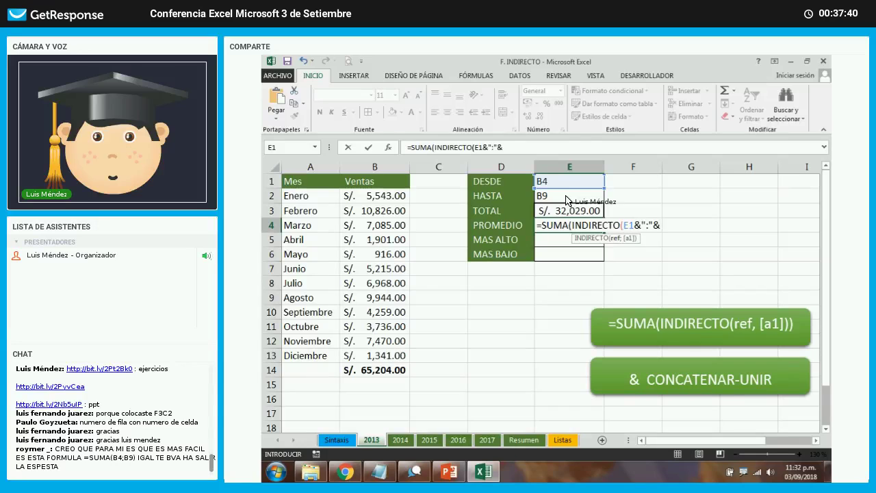
pyautogui.click(567, 200)
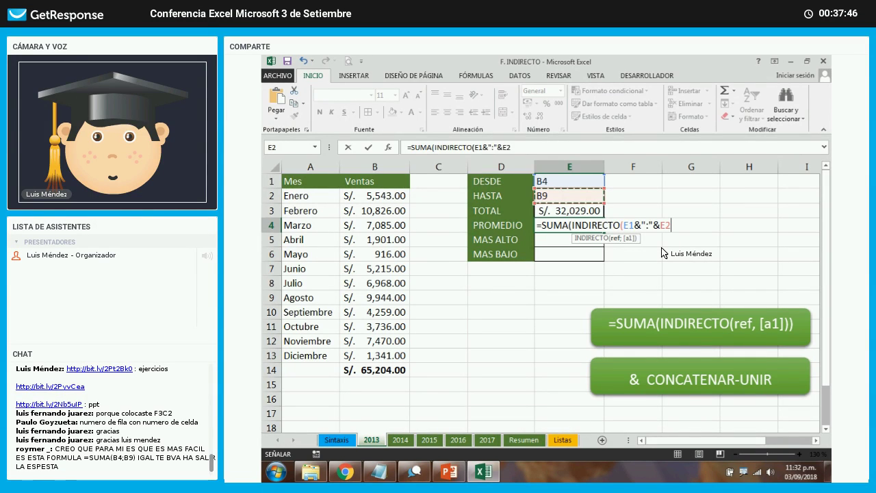
pyautogui.write('((')
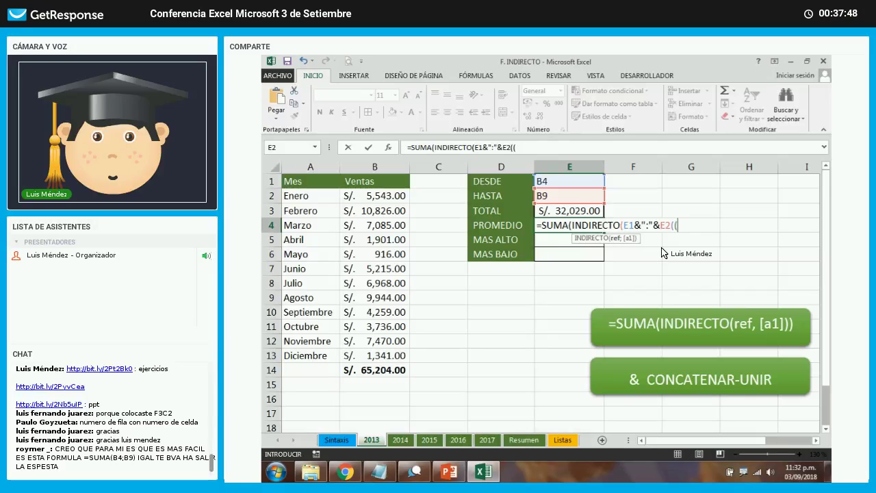
pyautogui.press('Return')
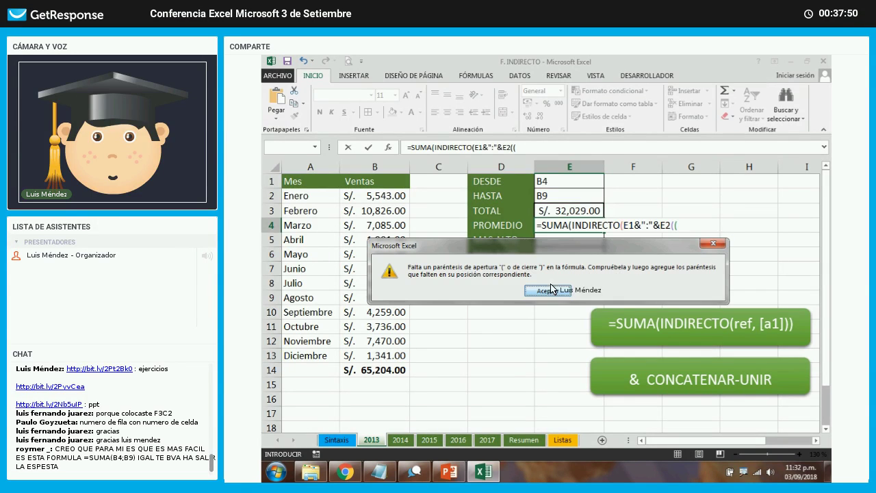
# - Dismiss the warning and rewrite E4 as =PROMEDIO(INDIRECTO(E1&":"&E2)), showing S/. 5,338.17
pyautogui.press('Return')
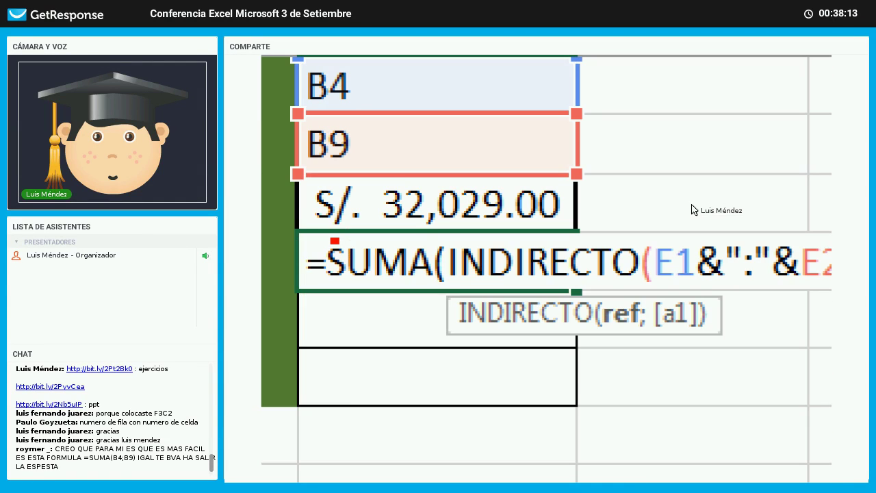
pyautogui.write('PROMEDIO')
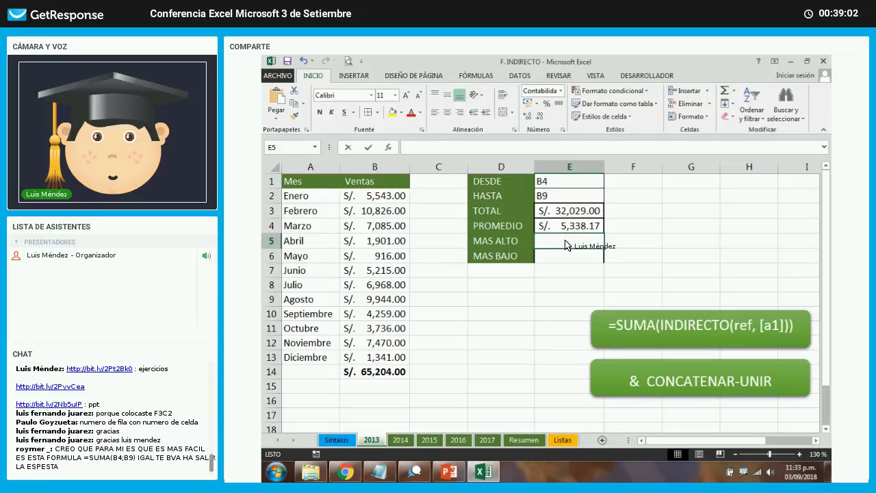
pyautogui.click(569, 244)
# - Enter =MAX(INDIRECTO(E1&":"&E2)) in E5 for the S/. 9,944.00 highest sale and start =MIN in E6
pyautogui.write('=MAX(')
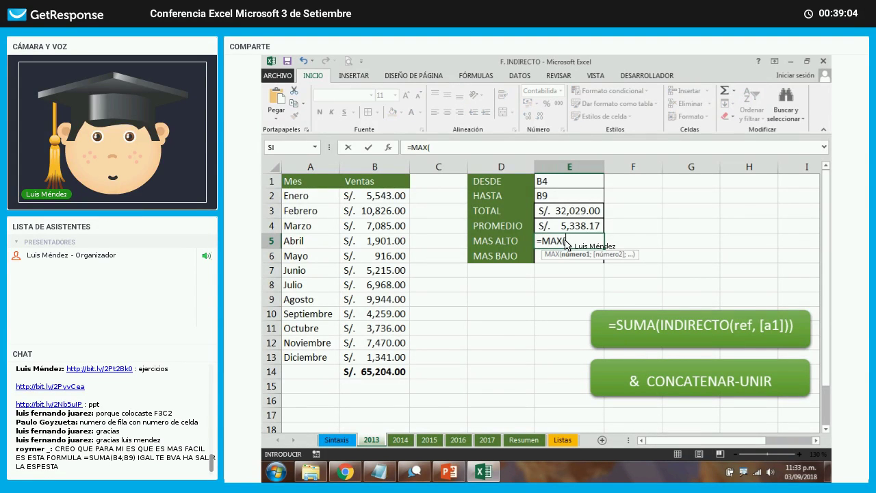
pyautogui.write('(INDIRECTO(E1&":"&E2))')
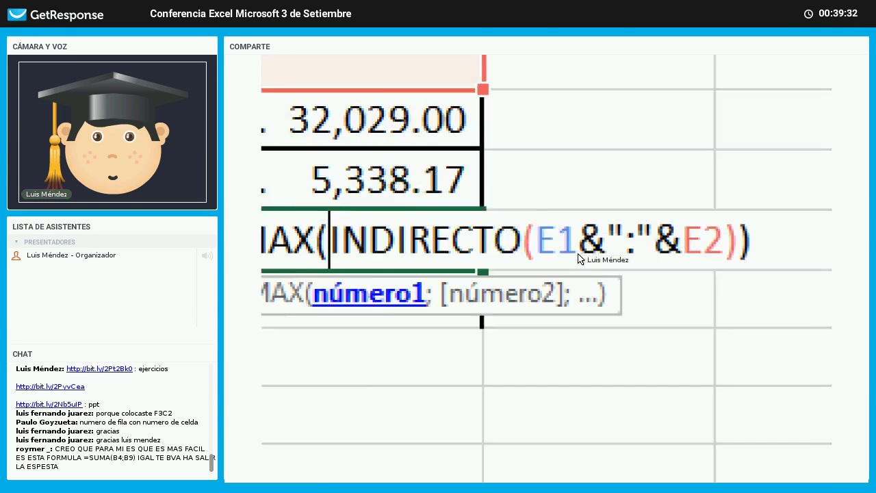
pyautogui.press('Return')
pyautogui.write('=MIN')
pyautogui.press('Escape')
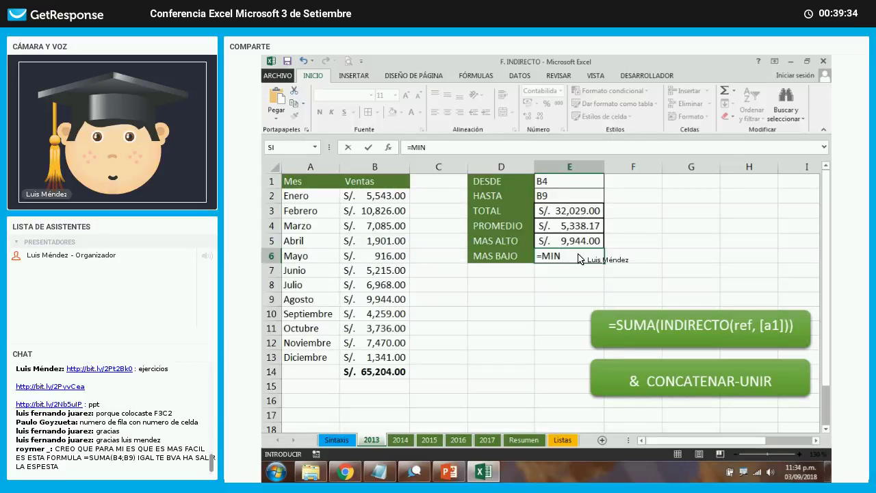
# - Complete E6's formula as =MIN(INDIRECTO(E1&":"&E2)) for the lowest sale
pyautogui.write('(INDIRECTO(E1&":"&E2))')
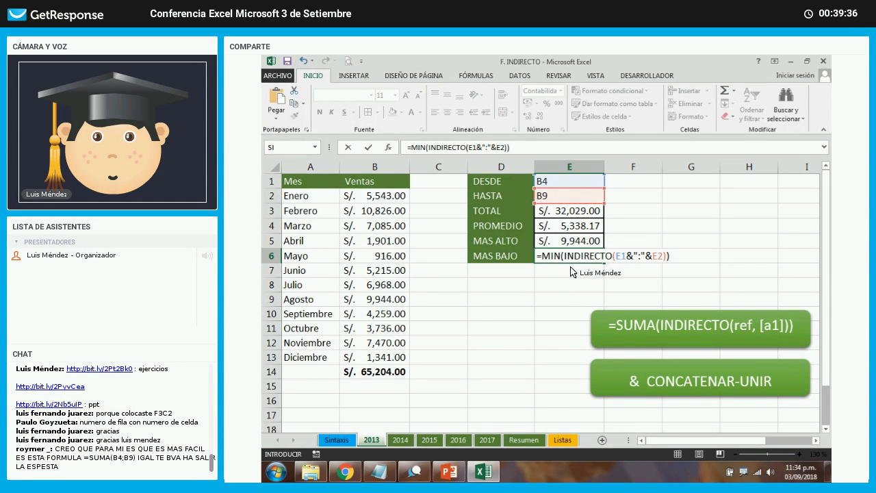
pyautogui.click(566, 257)
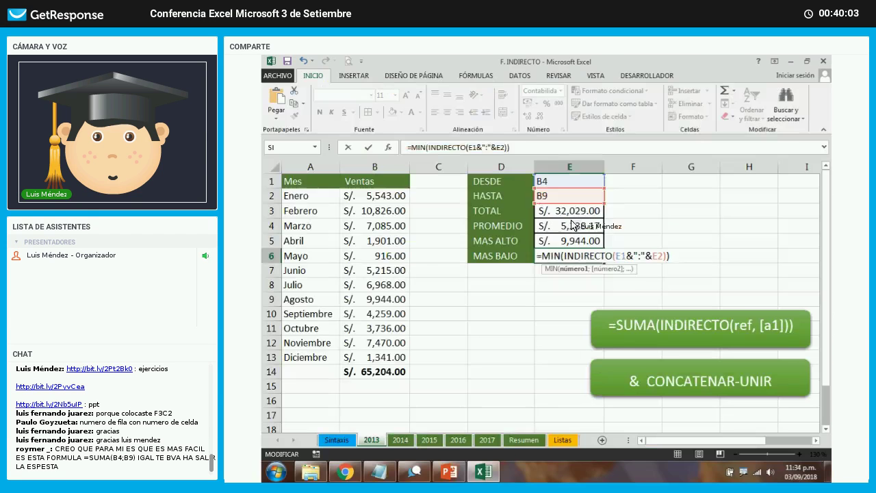
# - Change the DESDE cell E1 to B2 and the HASTA cell E2 to B13
pyautogui.click(558, 181)
pyautogui.write('B2')
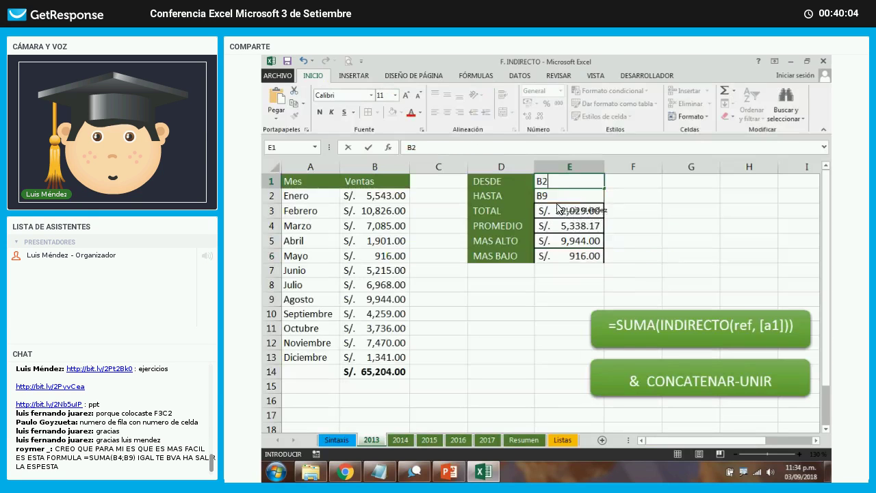
pyautogui.press('Return')
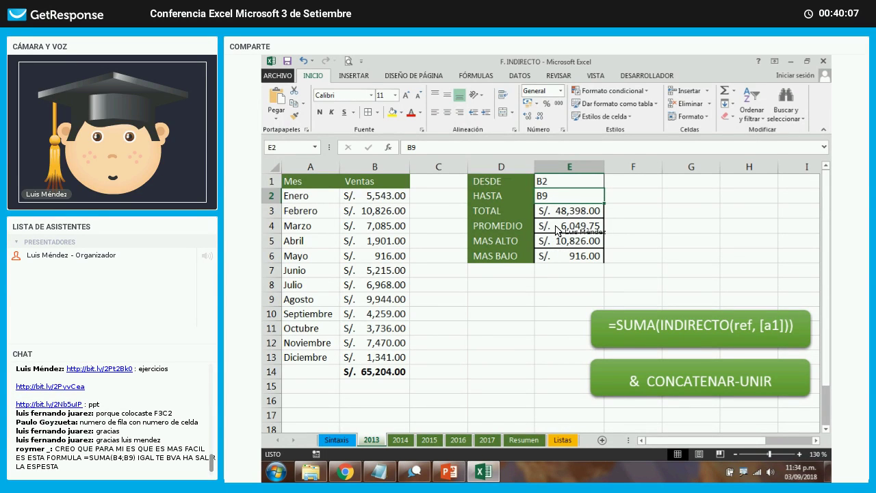
pyautogui.write('B13')
pyautogui.press('Return')
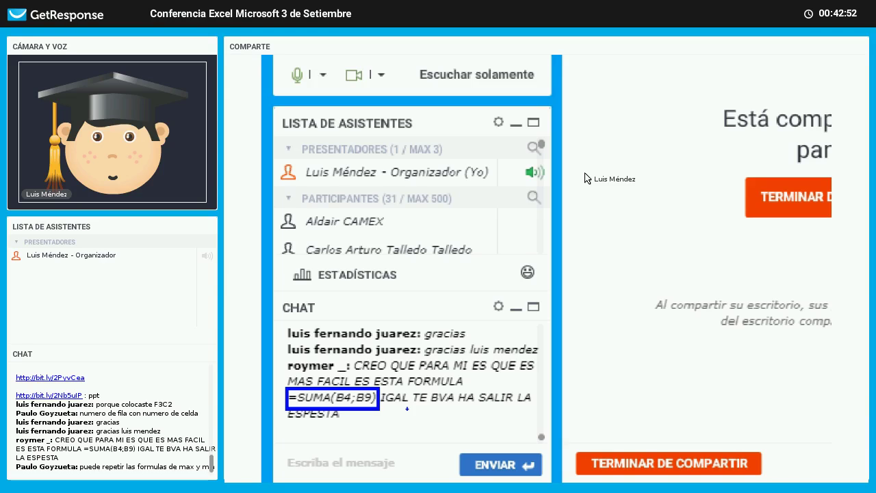
# - Switch the shared screen back to the Excel workbook with the 2013 sales sheet
pyautogui.click(553, 198)
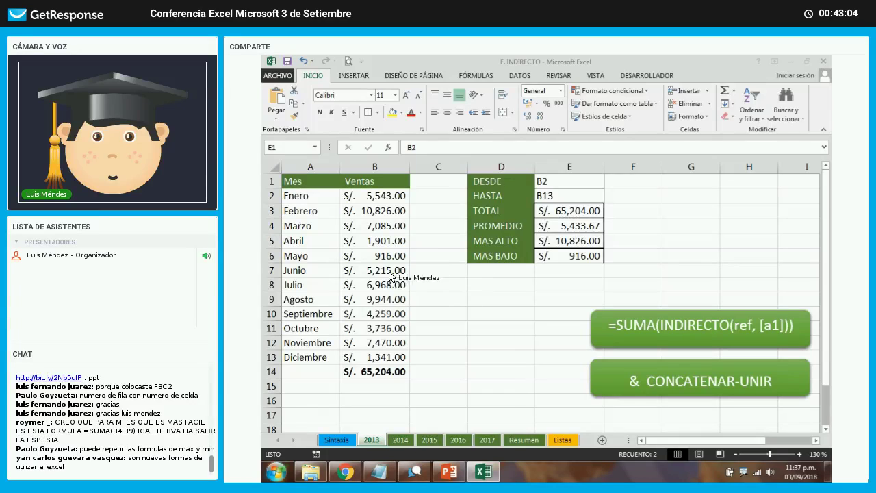
pyautogui.press('super')
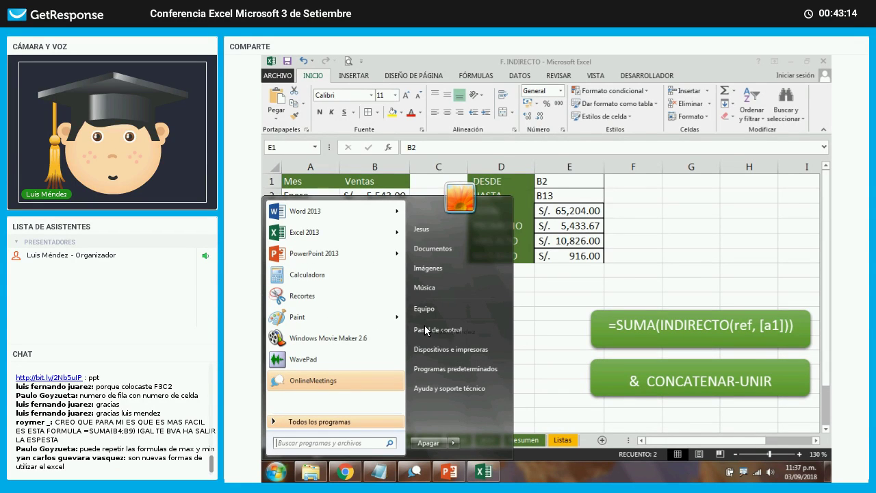
pyautogui.press('Escape')
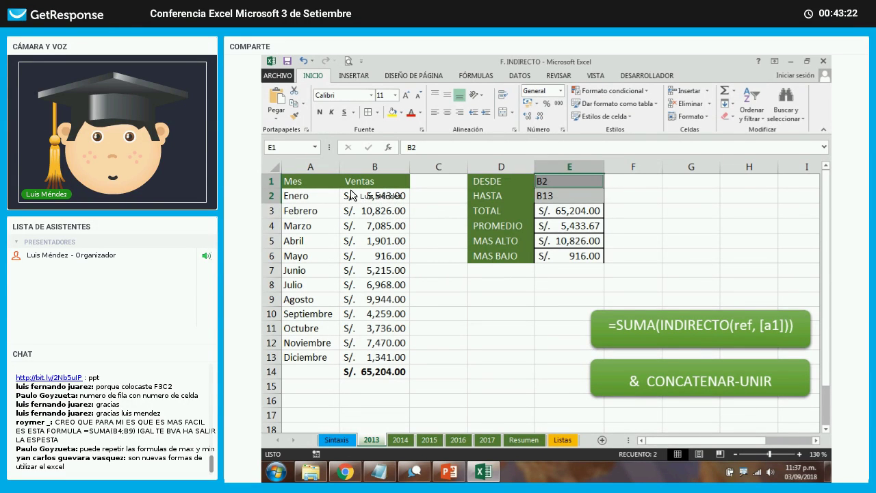
pyautogui.hotkey('ctrl', '1')
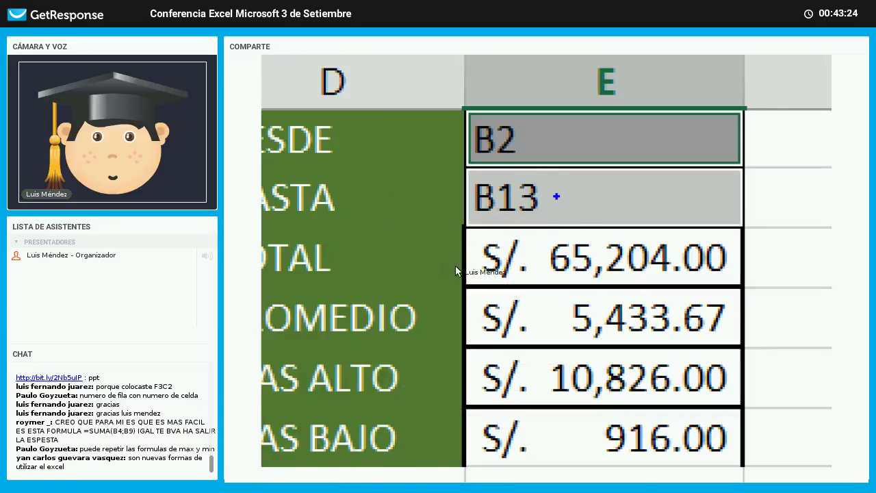
pyautogui.press('Escape')
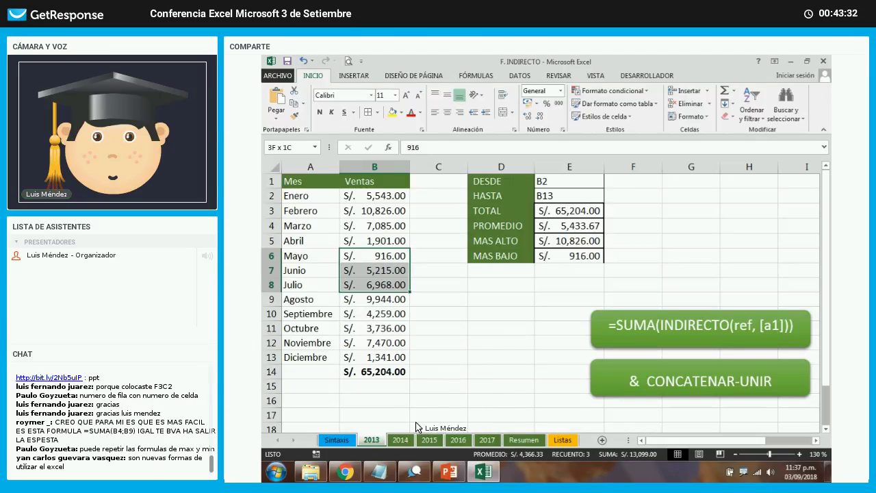
pyautogui.hotkey('ctrl', '1')
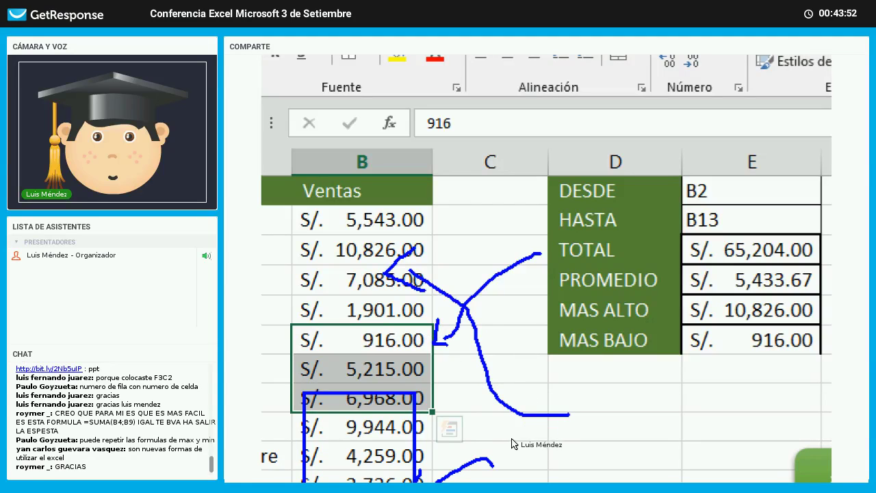
pyautogui.press('Escape')
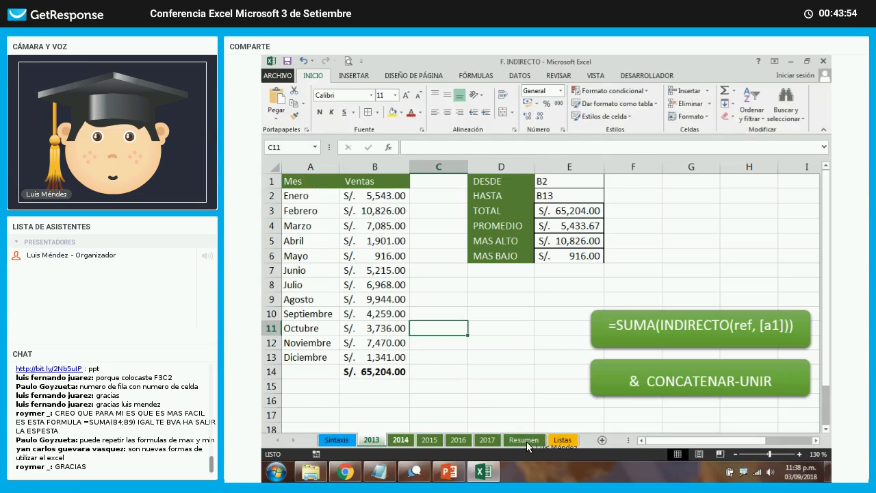
# - Zoom in on the DESDE–MAS BAJO summary table, then return to the normal view
pyautogui.hotkey('ctrl', '1')
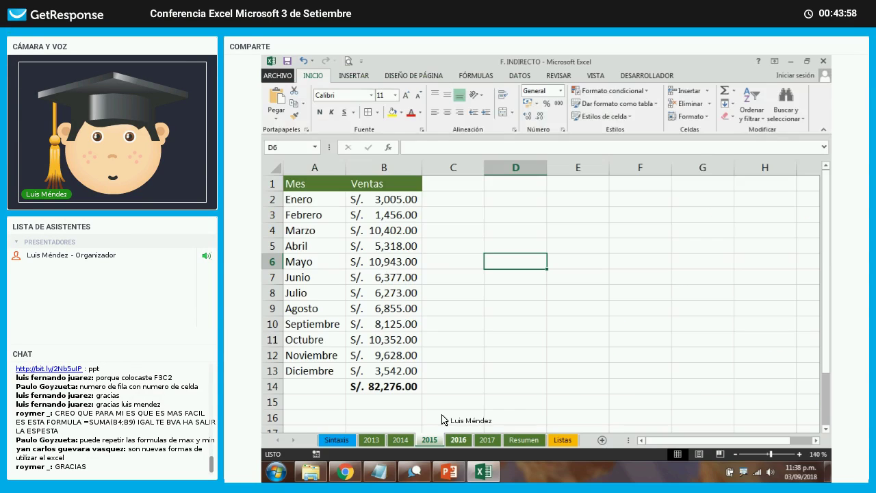
pyautogui.press('Escape')
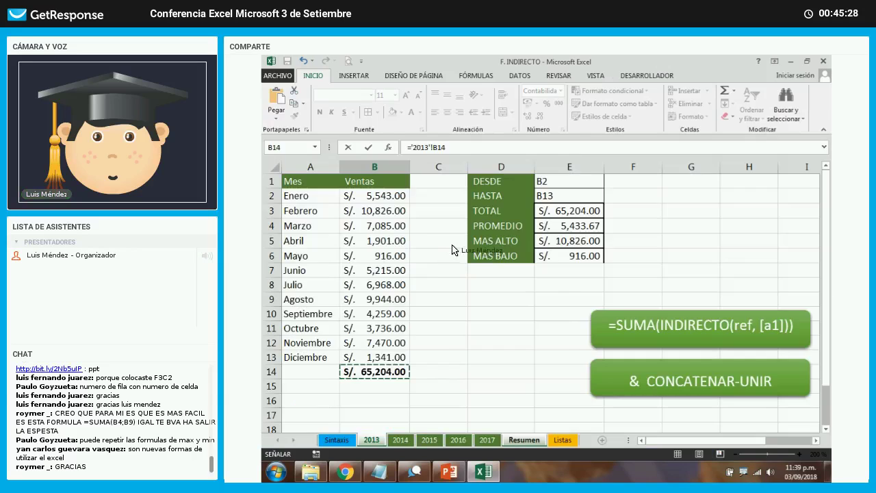
# - Link Resumen B3 to ='2013'!B14 and fill the formula down to the 2014–2017 rows
pyautogui.press('Return')
pyautogui.click(466, 245)
pyautogui.doubleClick(490, 248)
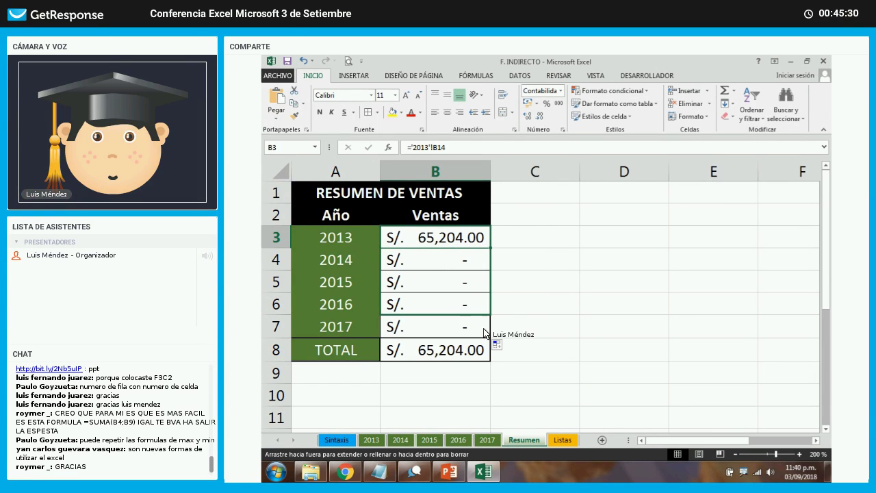
pyautogui.click(453, 263)
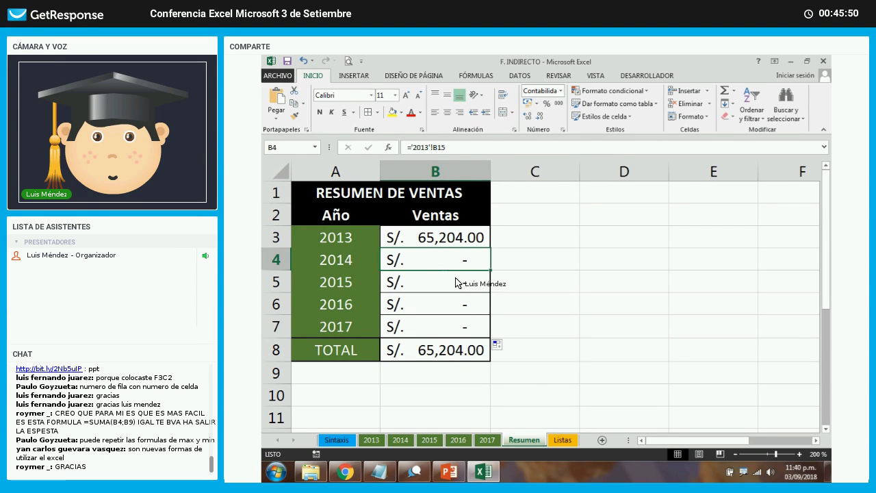
# - Undo the copied yearly sales formulas and select the 2013 Ventas cell B3
pyautogui.hotkey('ctrl', 'z')
pyautogui.hotkey('ctrl', 'z')
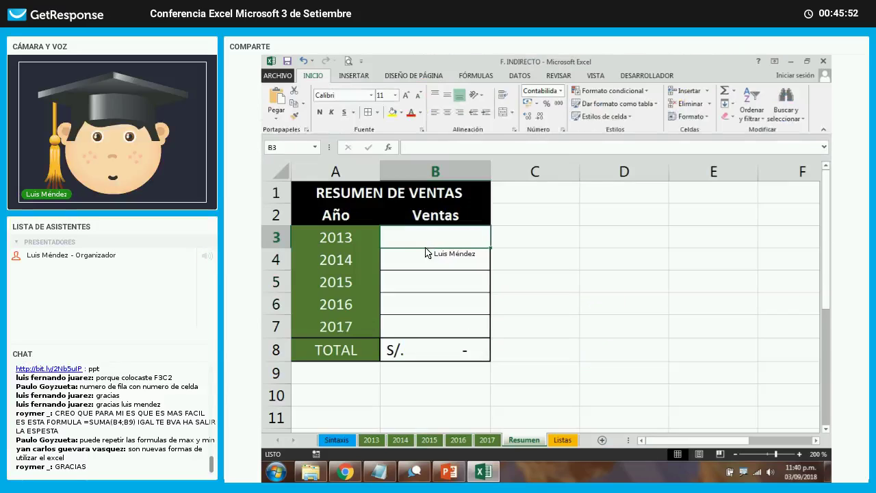
pyautogui.click(419, 300)
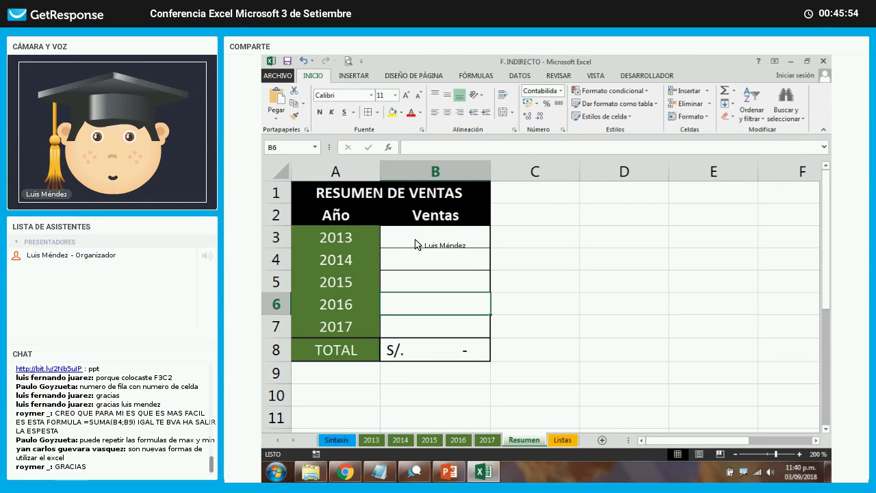
pyautogui.click(413, 243)
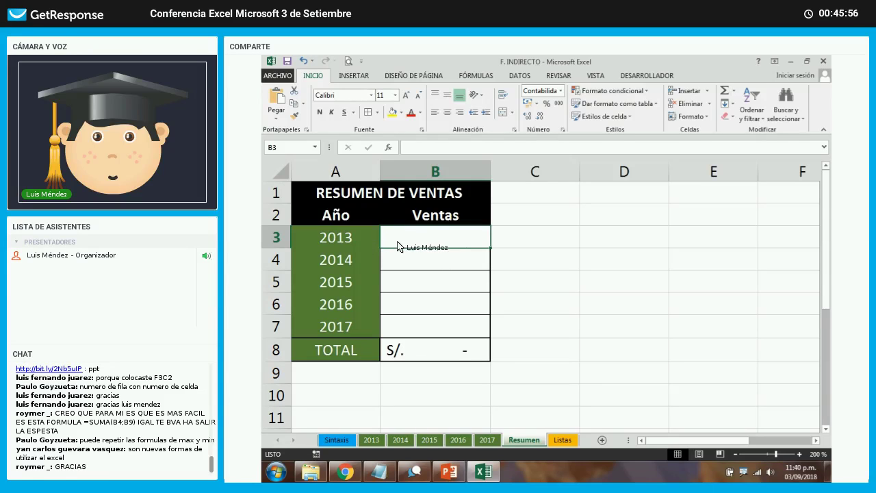
pyautogui.click(415, 244)
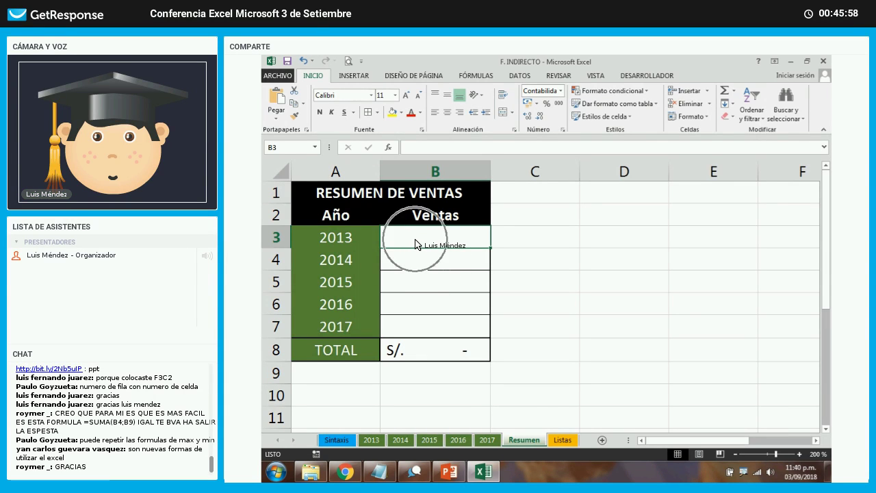
pyautogui.click(415, 244)
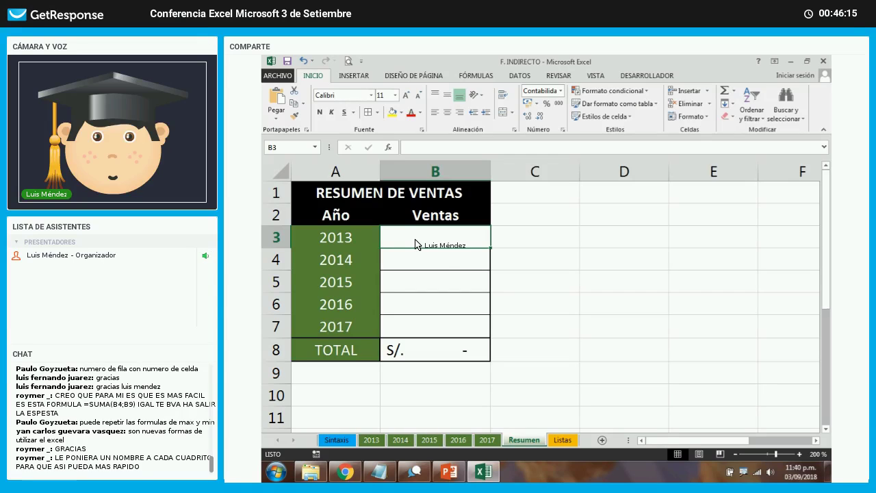
# - Type =INDIRECTO(A3&"!B14") in B3, referencing the year in A3
pyautogui.write('=')
pyautogui.write('INDIRECTO')
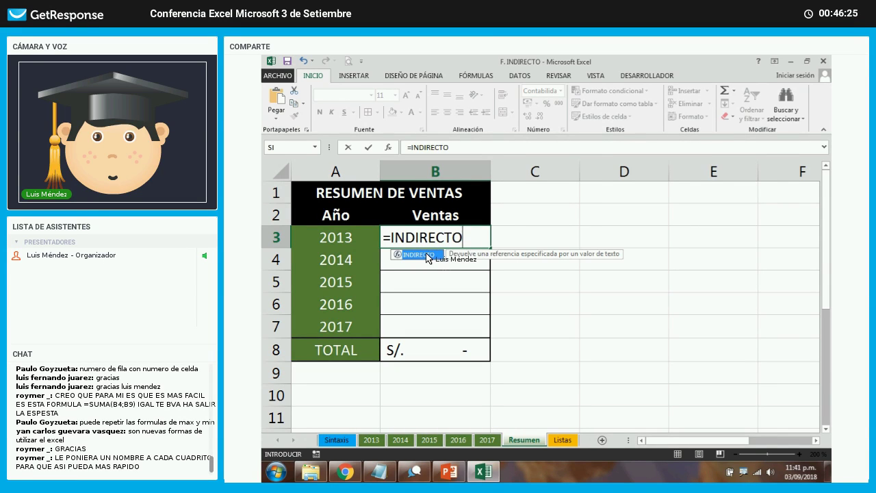
pyautogui.write('(')
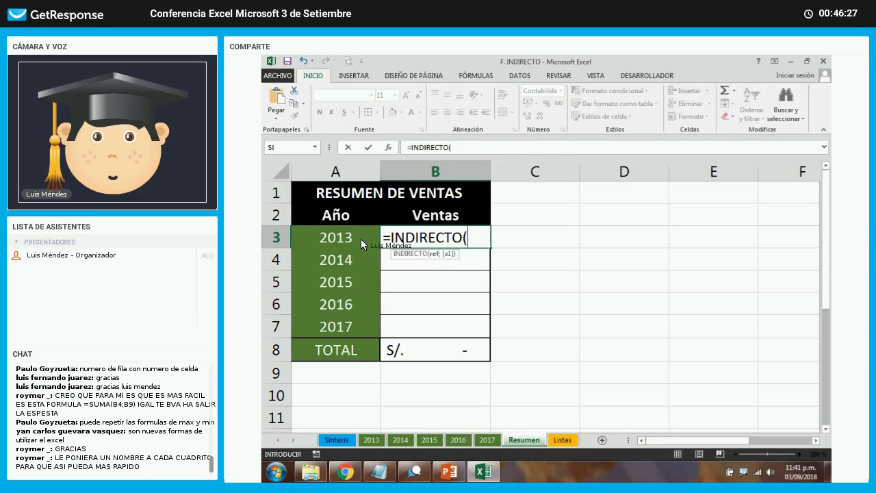
pyautogui.click(361, 239)
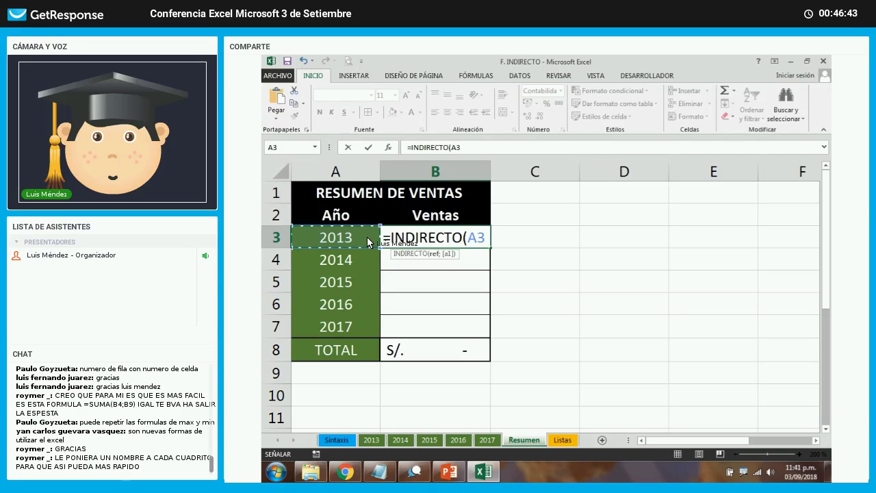
pyautogui.write('&')
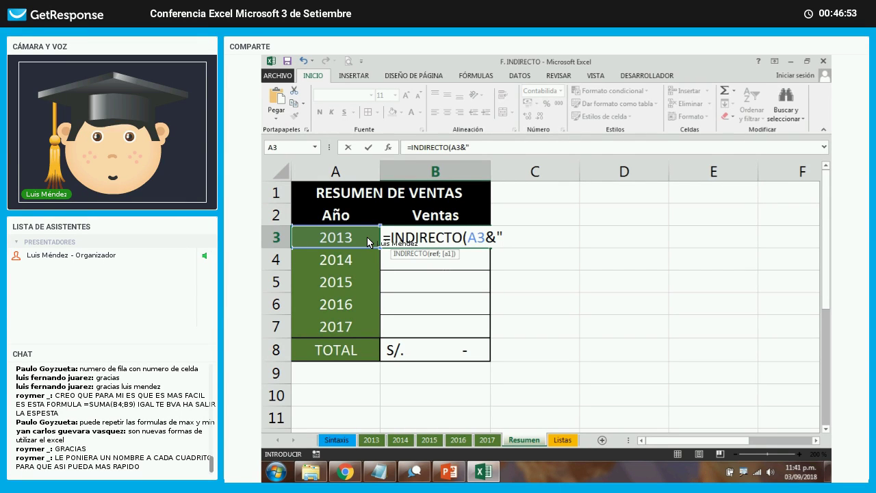
pyautogui.write('!')
pyautogui.write('B14')
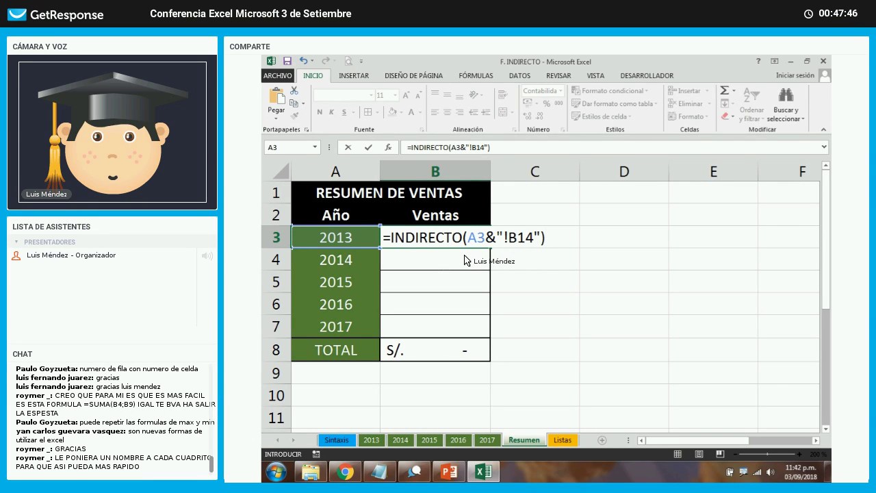
# - Commit the INDIRECTO formula in B3, fill it down to B7 for 2014–2017, and check the results
pyautogui.press('Return')
pyautogui.click(484, 241)
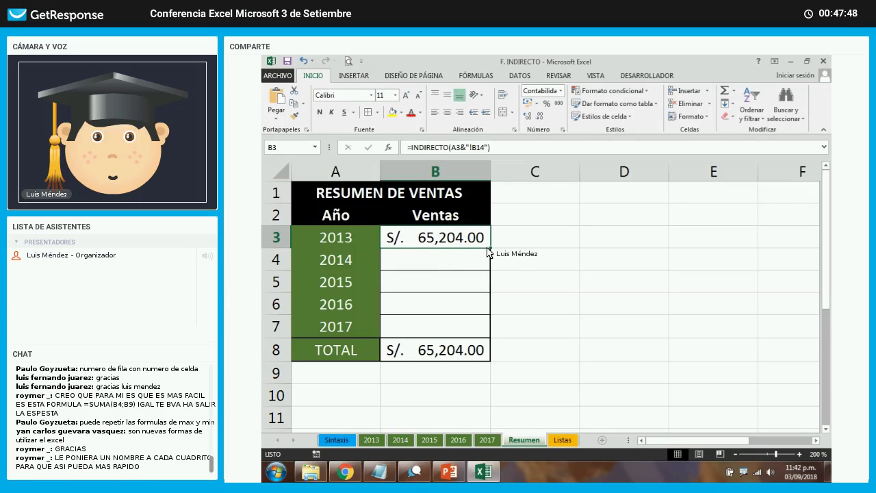
pyautogui.moveTo(490, 248); pyautogui.dragTo(485, 335)
pyautogui.press('Down')
pyautogui.press('Down')
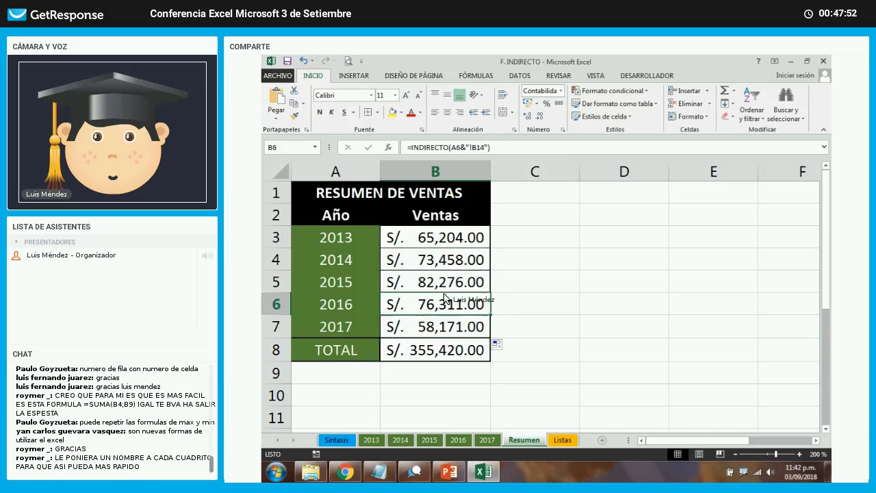
pyautogui.press('Down')
pyautogui.press('Down')
pyautogui.click(444, 266)
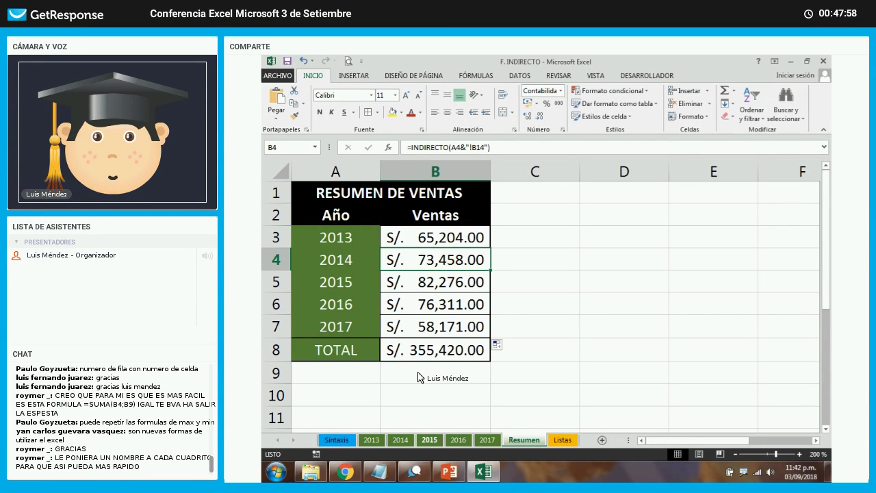
pyautogui.click(412, 288)
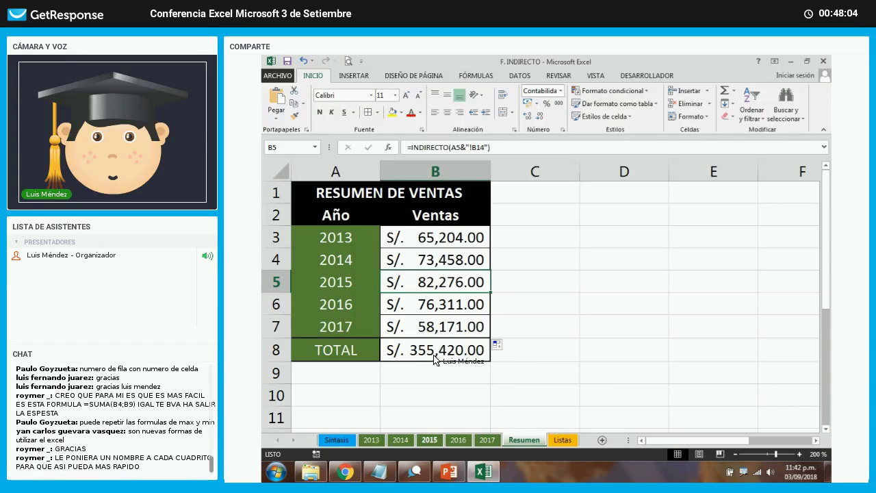
# - Select an empty cell below the sales table before building the Listas sheet
pyautogui.click(453, 389)
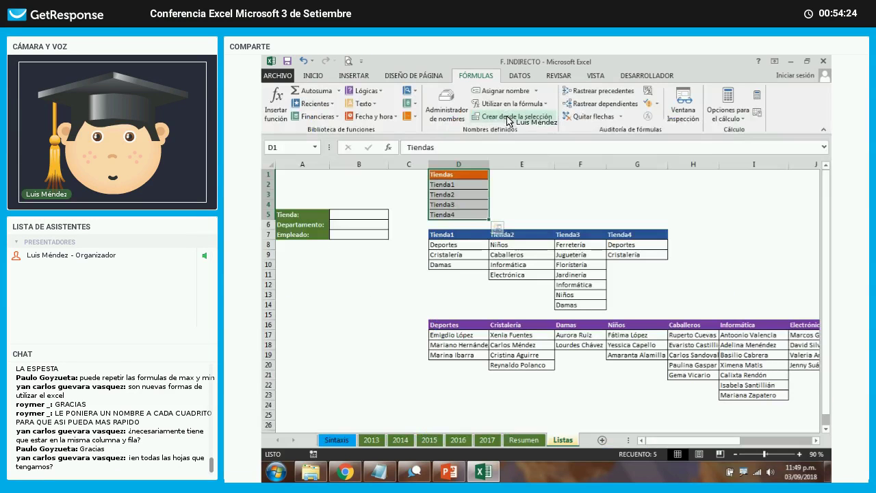
# - Name the selected lists from their headers with Crear desde la selección, Fila superior checked
pyautogui.click(507, 118)
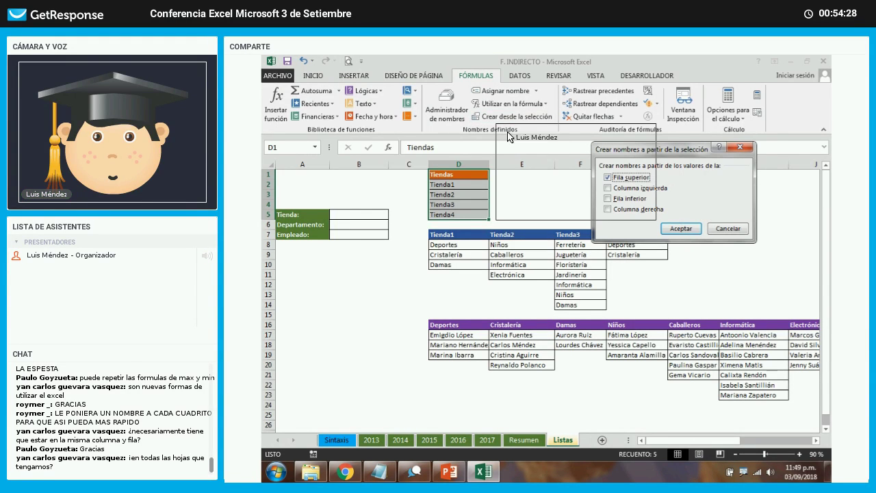
pyautogui.moveTo(526, 139)
pyautogui.mouseDown()
pyautogui.moveTo(496, 169)
pyautogui.moveTo(546, 175)
pyautogui.mouseUp()
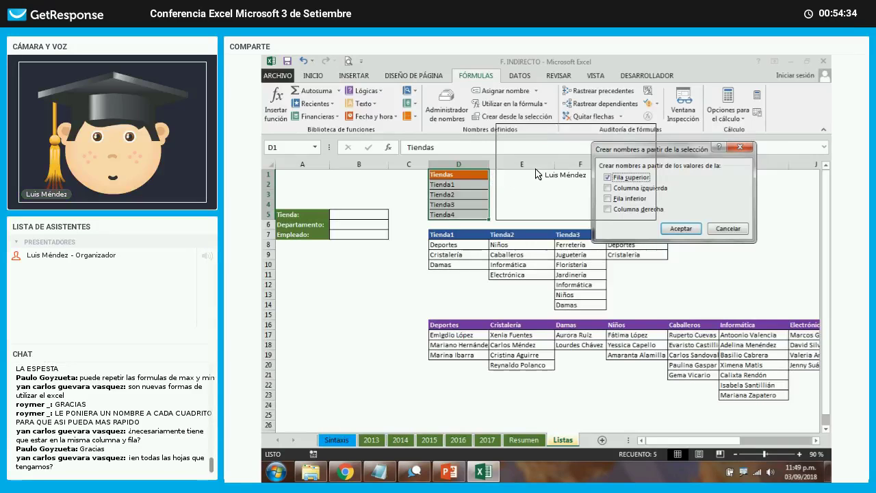
pyautogui.moveTo(495, 176)
pyautogui.mouseDown()
pyautogui.moveTo(559, 170)
pyautogui.moveTo(471, 178)
pyautogui.mouseUp()
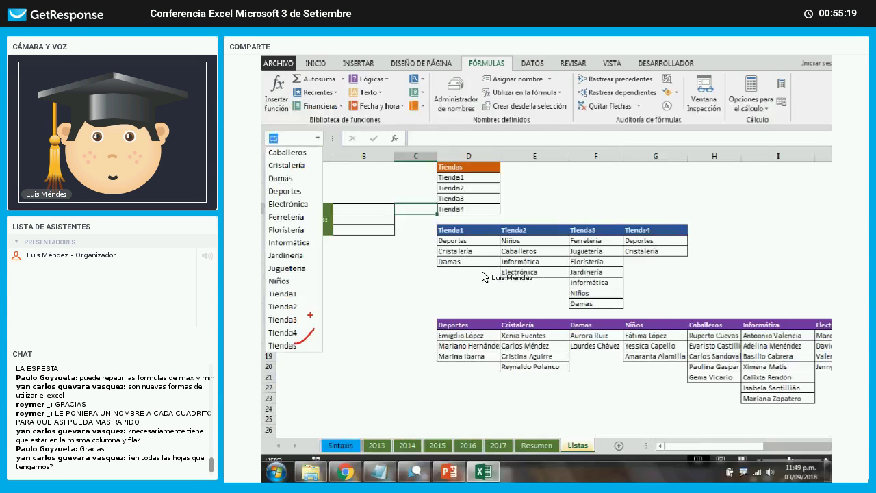
# - Jump to the Tiendas range, then select the Tienda1 department list D7:D10 with its header
pyautogui.click(483, 274)
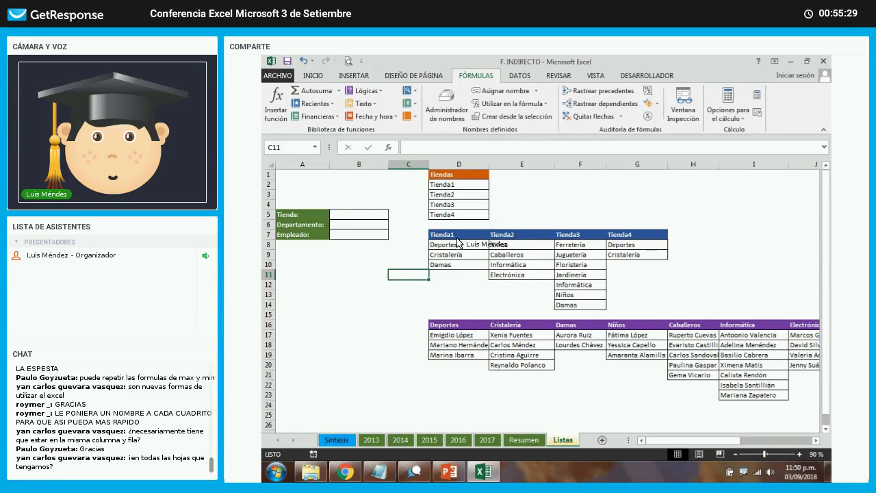
pyautogui.moveTo(458, 235); pyautogui.dragTo(455, 264)
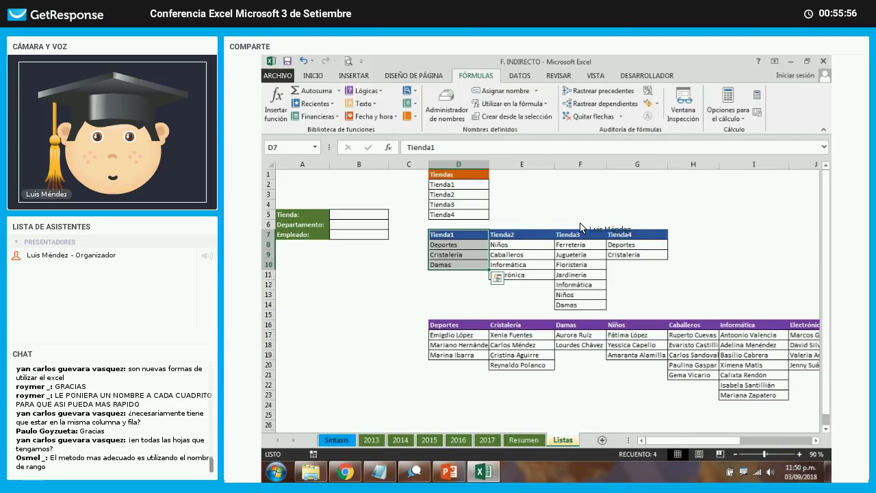
# - Name the Tienda4 department list from its header row using Crear desde la selección
pyautogui.press('super+plus')
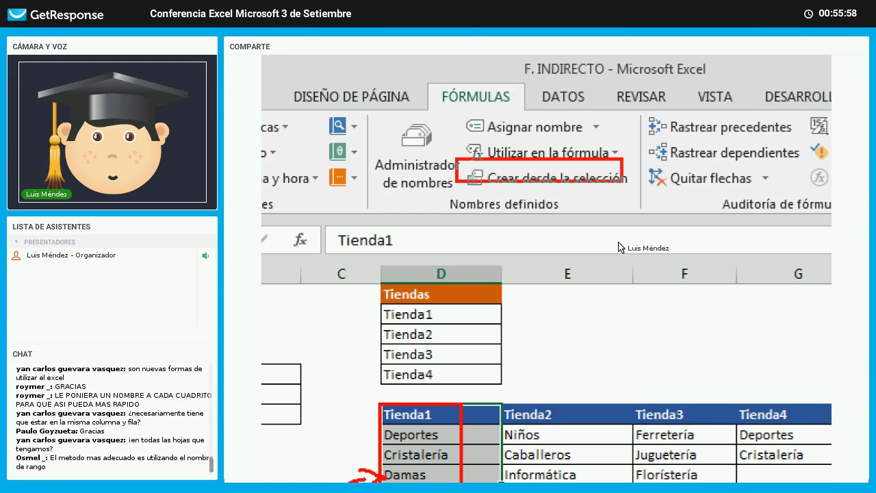
pyautogui.press('super+minus')
pyautogui.moveTo(636, 235); pyautogui.dragTo(637, 255)
pyautogui.click(516, 117)
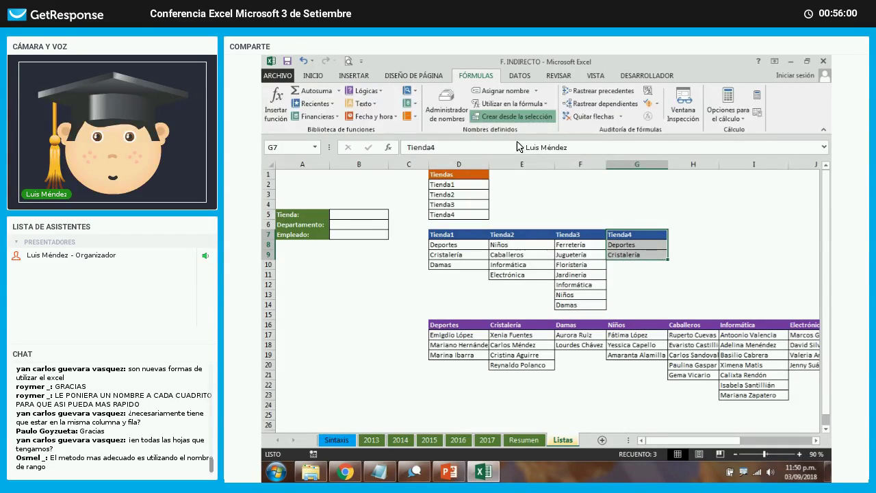
pyautogui.click(584, 220)
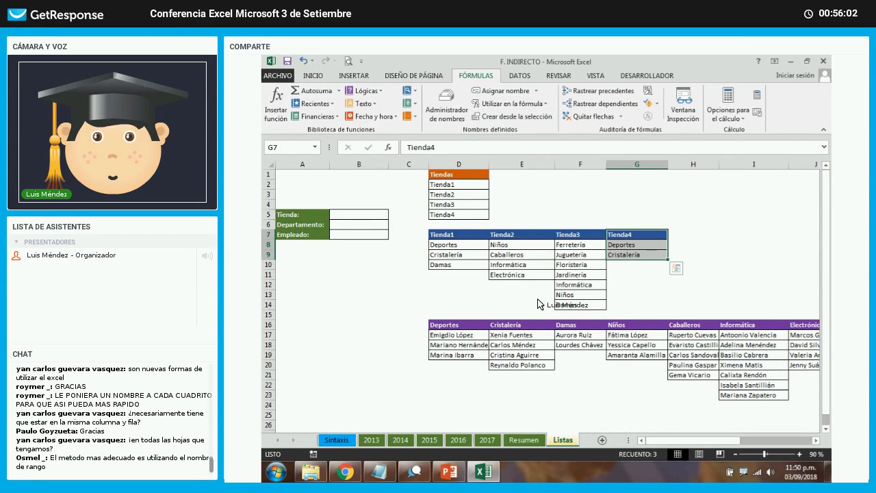
# - Name the Deportes, Damas and Niños employee lists from their header rows
pyautogui.moveTo(442, 325); pyautogui.dragTo(448, 356)
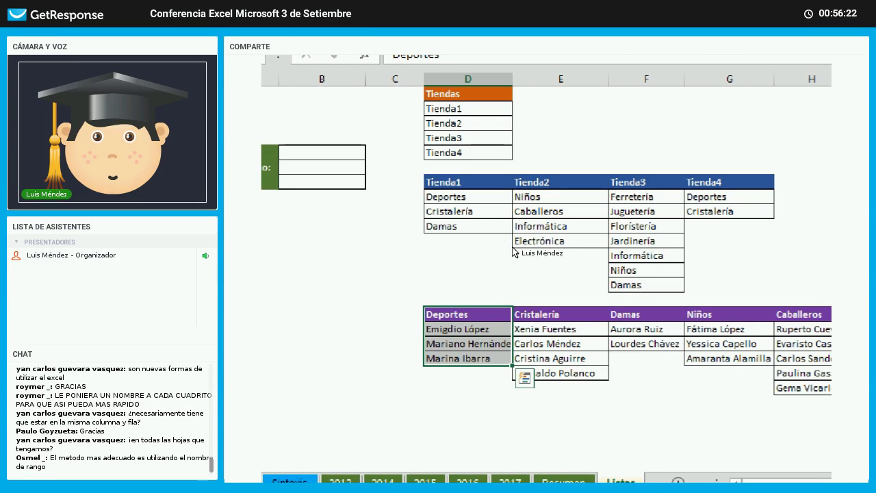
pyautogui.moveTo(581, 325); pyautogui.dragTo(580, 344)
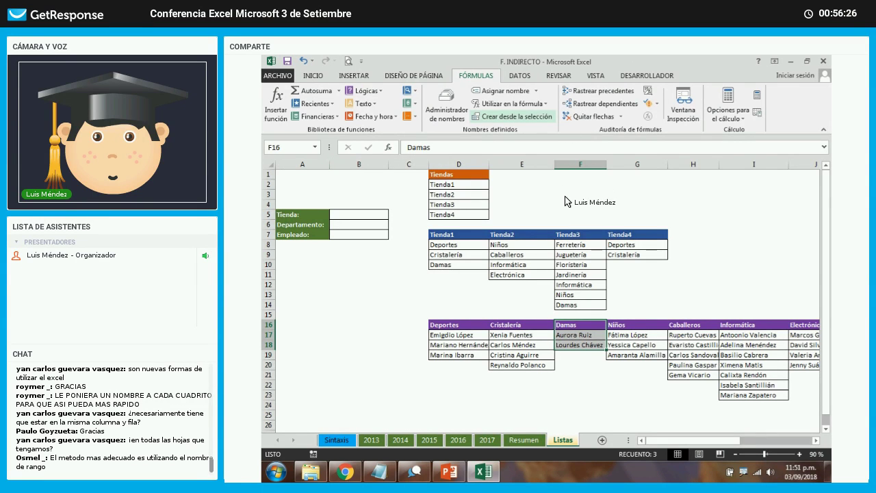
pyautogui.click(579, 221)
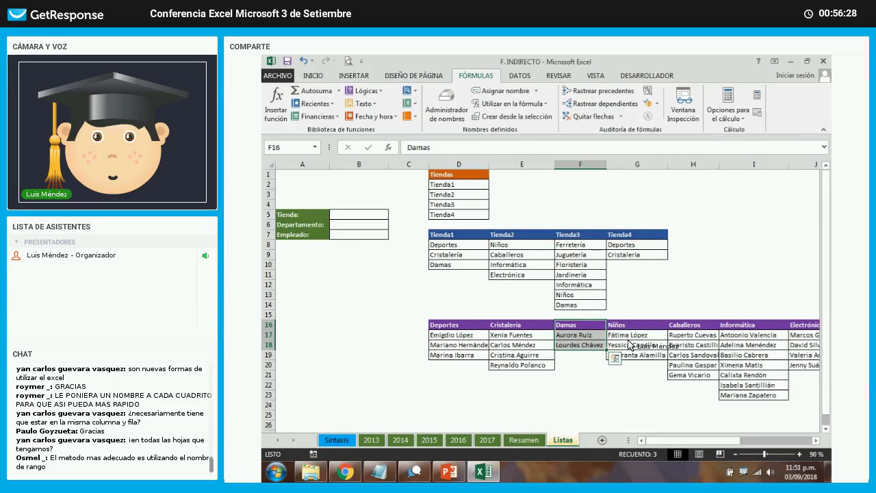
pyautogui.moveTo(633, 324); pyautogui.dragTo(633, 355)
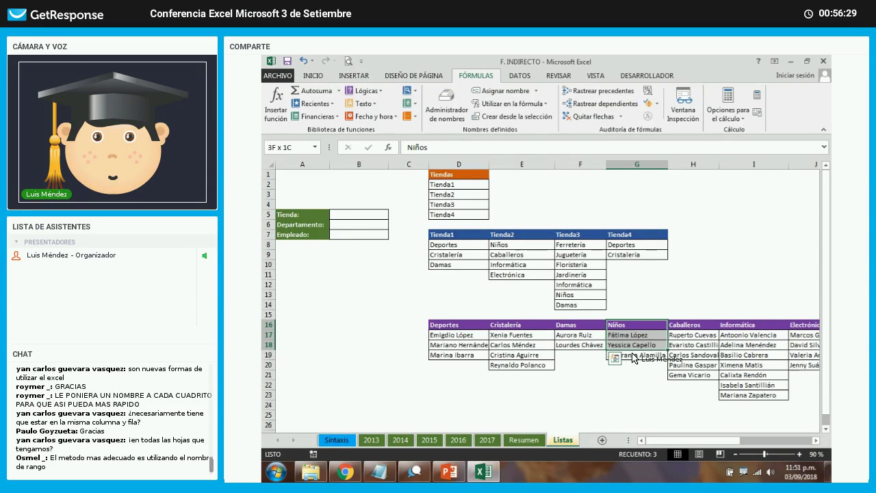
pyautogui.click(508, 117)
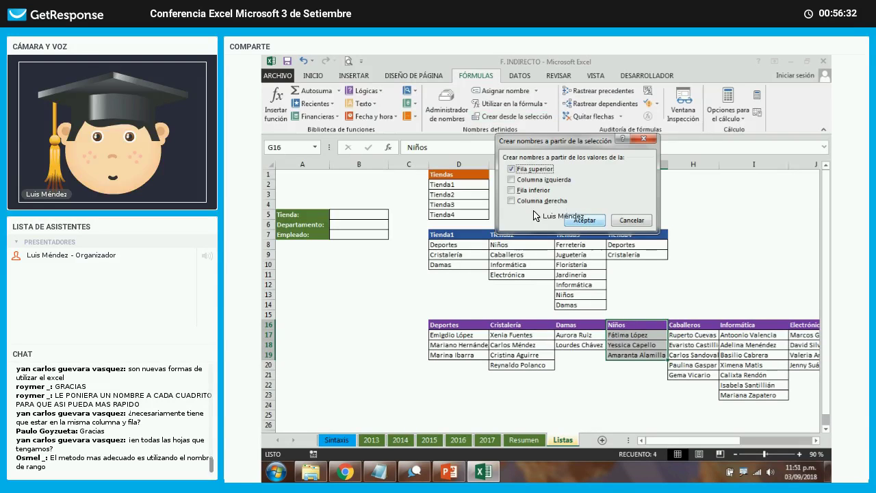
pyautogui.click(581, 220)
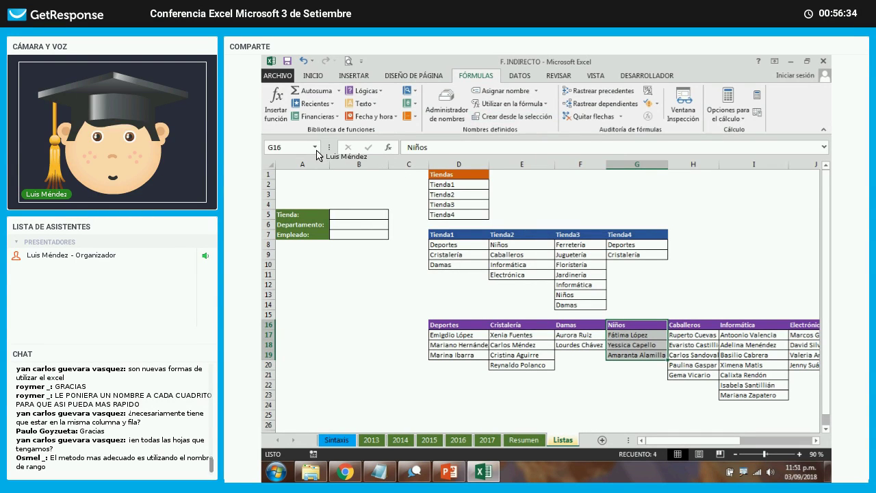
# - Open the Name Box list and browse the defined names such as Tiendas and Tienda1–Tienda4
pyautogui.click(315, 147)
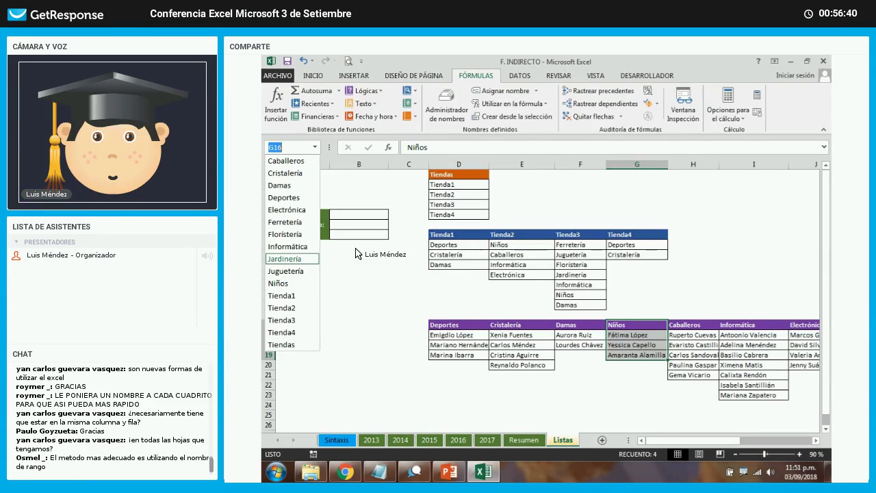
pyautogui.press('Up')
pyautogui.press('Up')
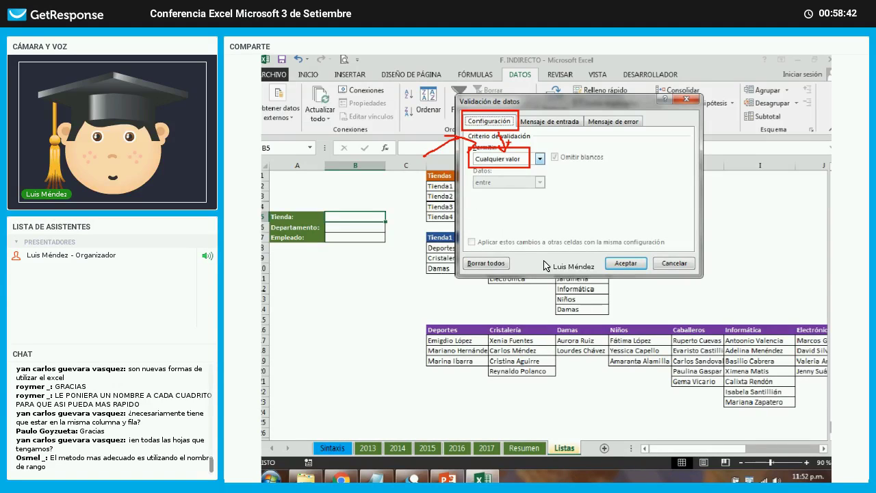
# - Make B5 a Lista validation sourced from the Tiendas range (Tienda1–Tienda4)
pyautogui.click(504, 159)
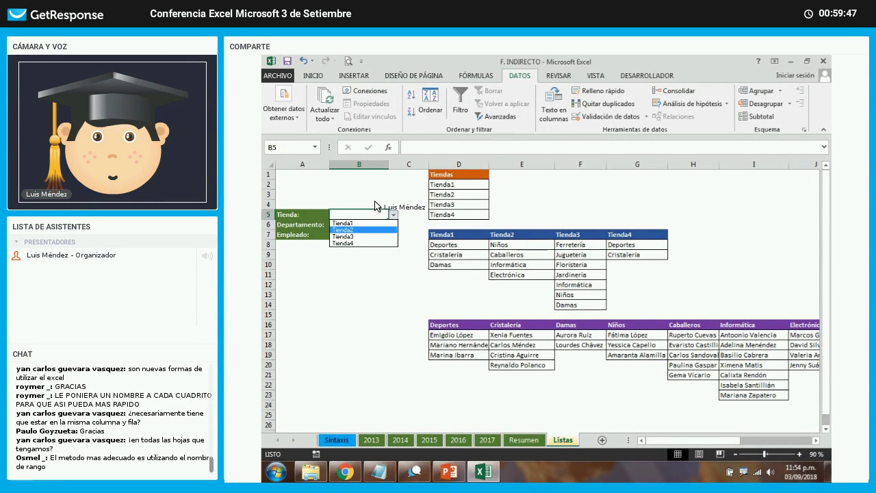
# - Enter Tienda2 in the Tienda cell B5
pyautogui.press('Return')
pyautogui.write('=INDIRECTO(')
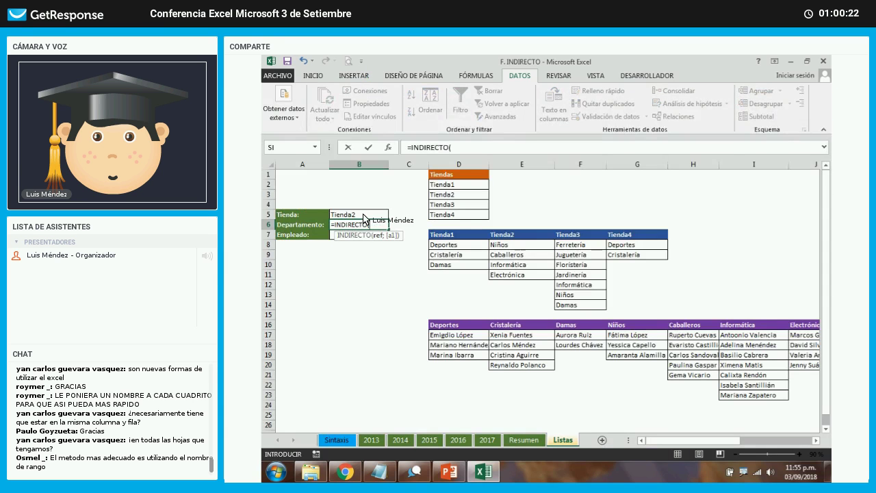
# - Enter =INDIRECTO(B5) in the Departamento cell B6, which returns #¡VALOR!
pyautogui.click(364, 215)
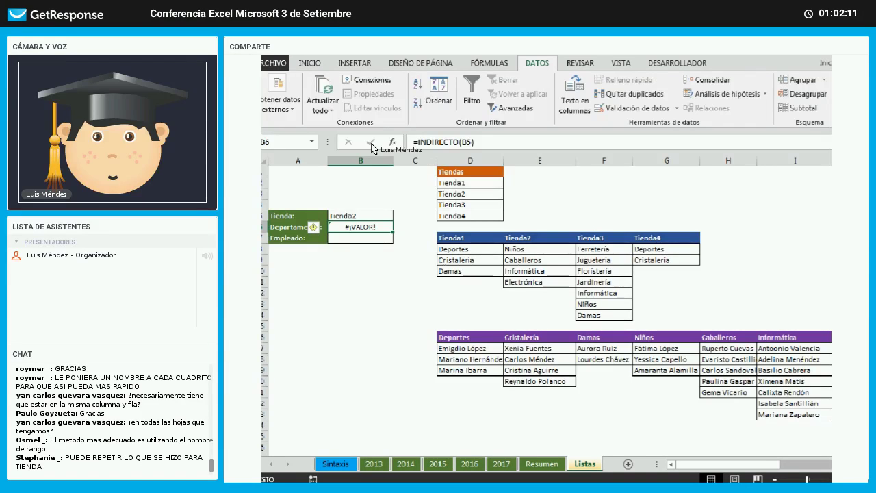
pyautogui.click(311, 142)
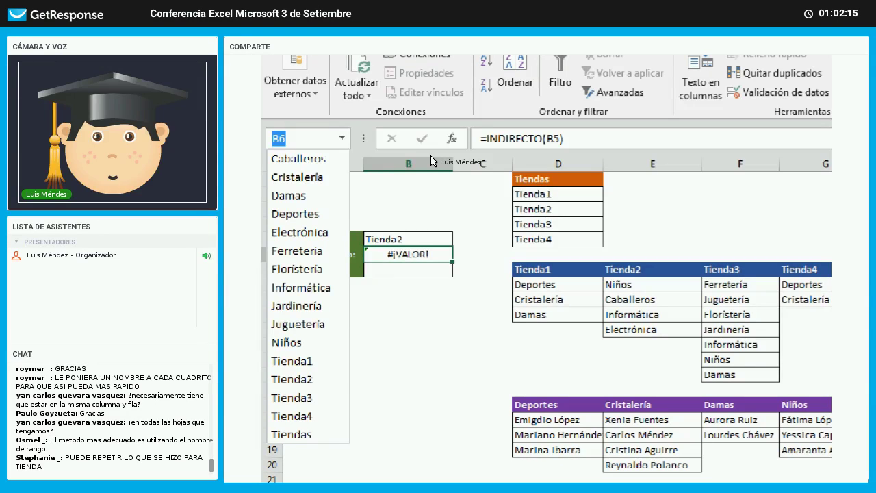
pyautogui.press('Escape')
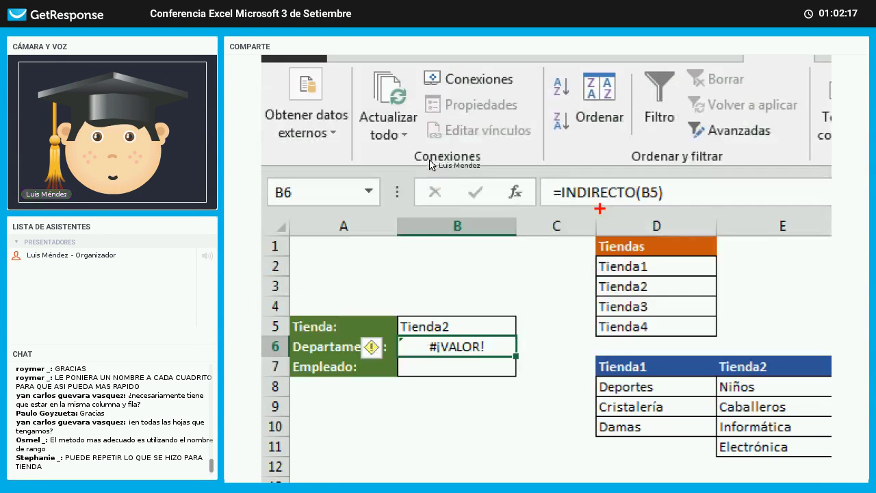
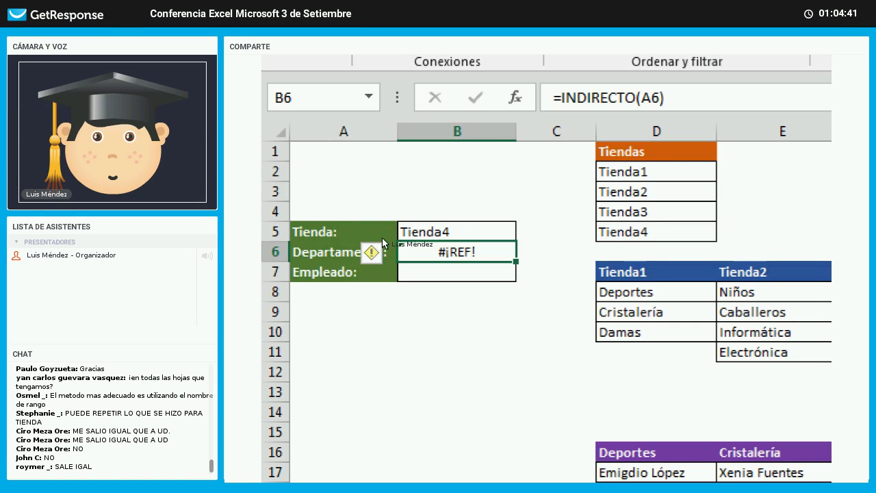
# - Remove the #¡REF! =INDIRECTO(A6) formula from B6, leaving the Departamento cell empty
pyautogui.press('F2')
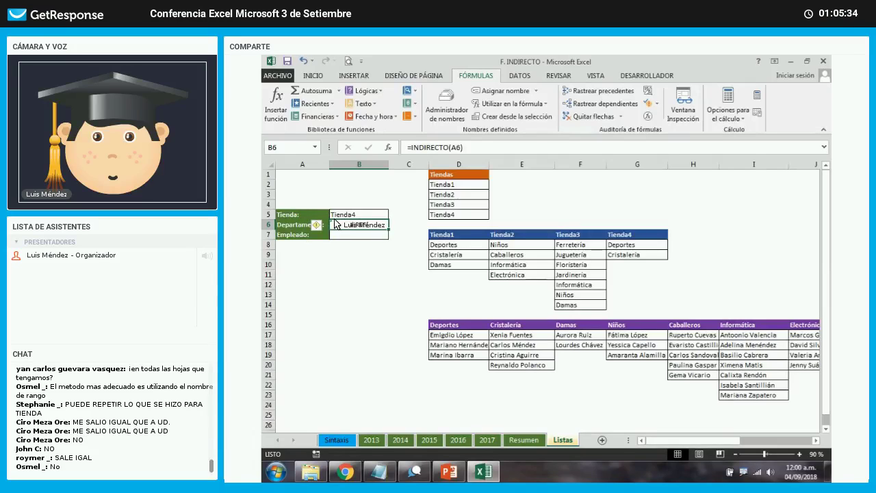
pyautogui.hotkey('ctrl', '1')
pyautogui.moveTo(506, 244)
pyautogui.mouseDown()
pyautogui.moveTo(586, 295)
pyautogui.moveTo(590, 193)
pyautogui.moveTo(655, 194)
pyautogui.mouseUp()
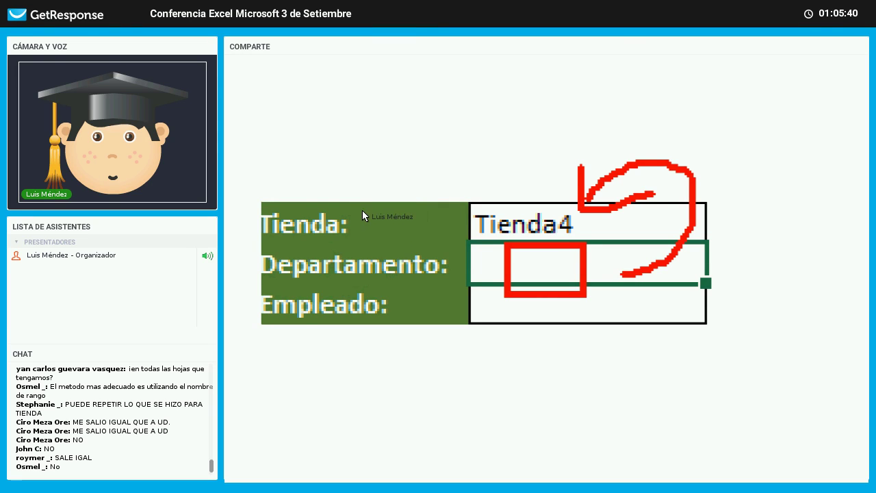
pyautogui.moveTo(467, 201); pyautogui.dragTo(581, 239)
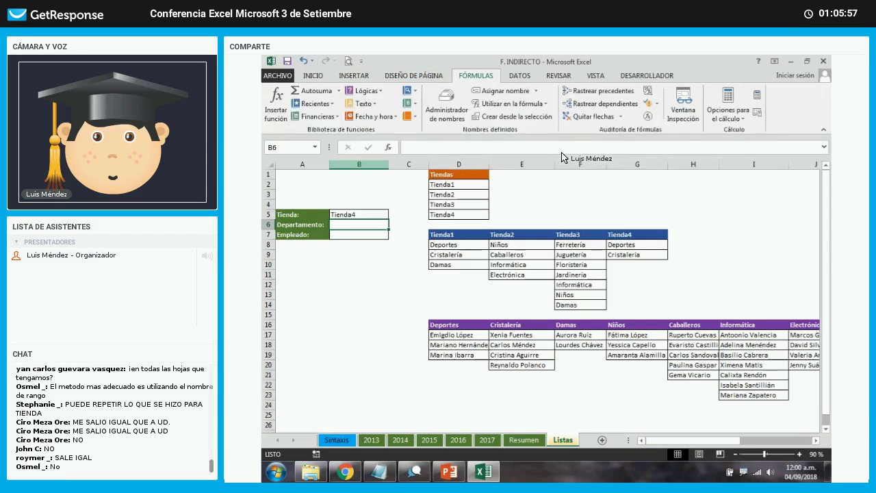
# - Start a Validación de datos rule on B6 with Permitir set to Lista and Origen still blank
pyautogui.hotkey('alt', 'd')
pyautogui.press('v')
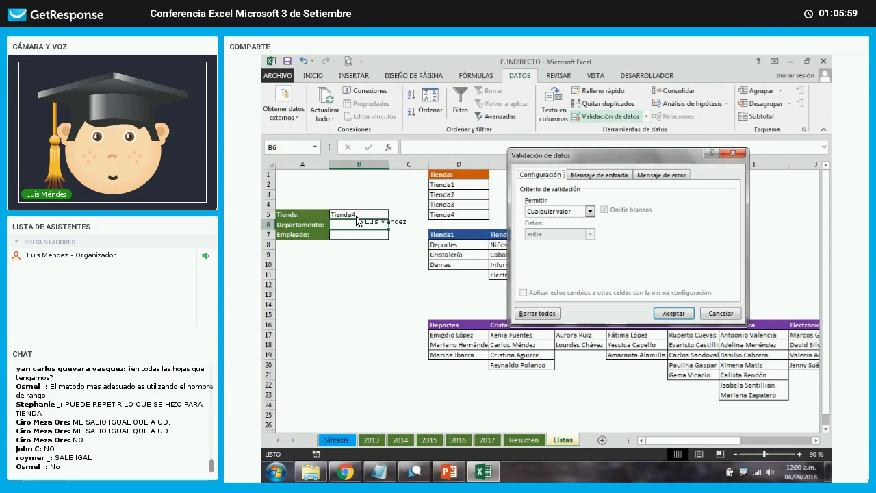
pyautogui.moveTo(540, 156); pyautogui.dragTo(428, 136)
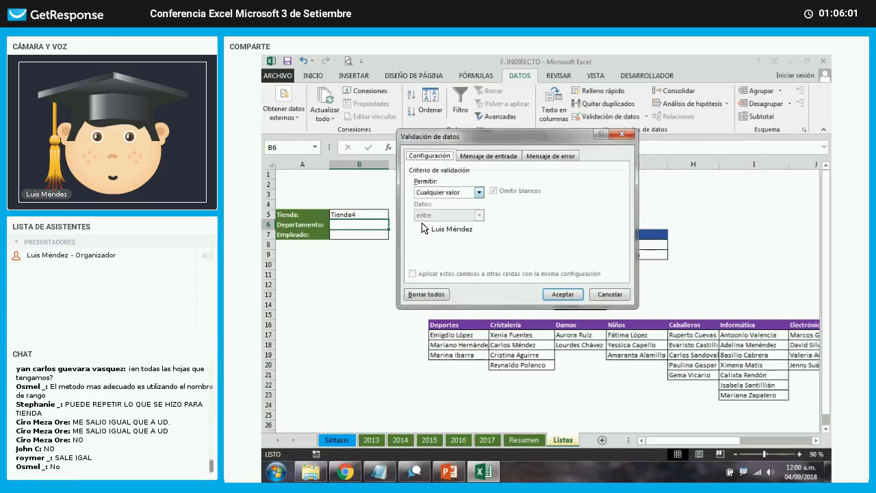
pyautogui.hotkey('alt', 'Down')
pyautogui.press('Return')
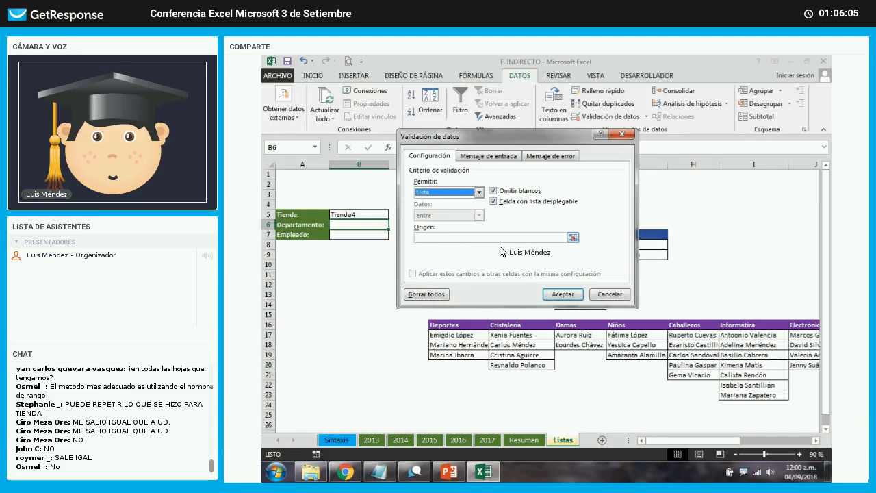
pyautogui.hotkey('ctrl', '1')
pyautogui.moveTo(477, 228); pyautogui.dragTo(577, 263)
pyautogui.moveTo(565, 243); pyautogui.dragTo(746, 275)
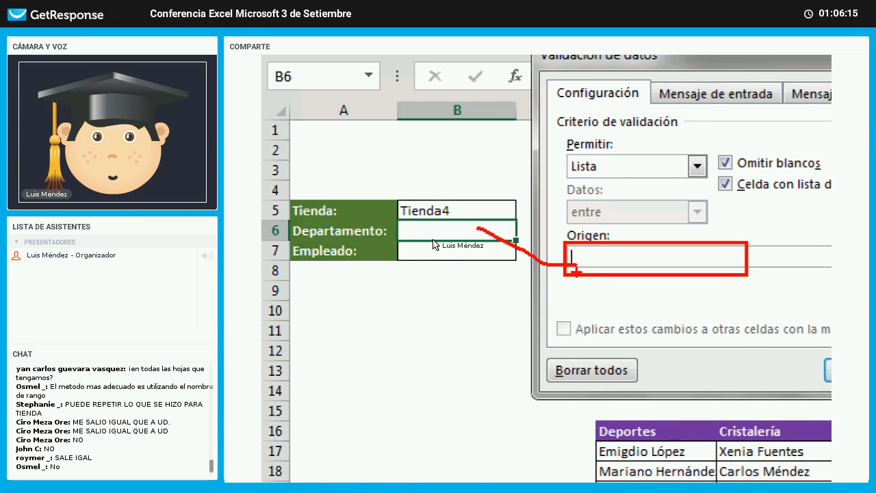
# - Source B6's list from =INDIRECTO($B$5) and confirm it offers Deportes and Cristalería for Tienda4
pyautogui.write('=')
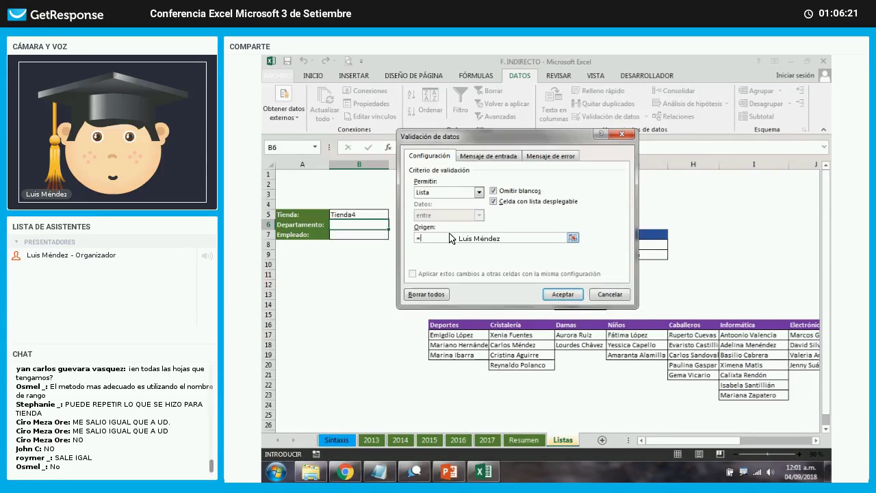
pyautogui.write('INDIRECTO(')
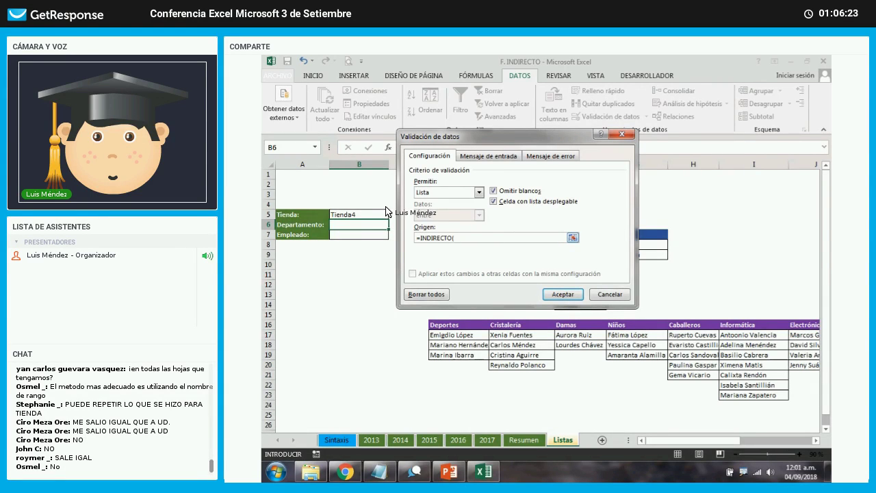
pyautogui.click(383, 213)
pyautogui.hotkey('ctrl', '1')
pyautogui.moveTo(646, 264); pyautogui.dragTo(483, 216)
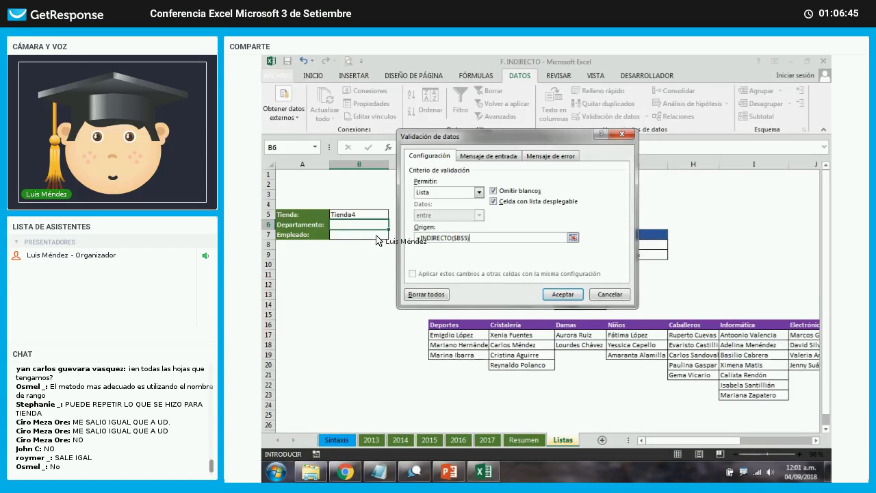
pyautogui.press('Return')
pyautogui.press('Return')
pyautogui.press('Up')
pyautogui.click(394, 225)
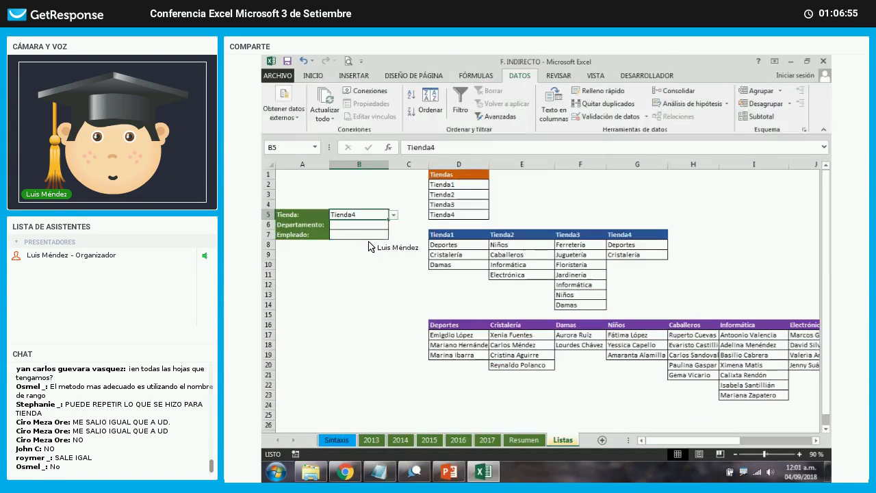
# - Choose Tienda2 in B5, then Informática in B6
pyautogui.click(394, 224)
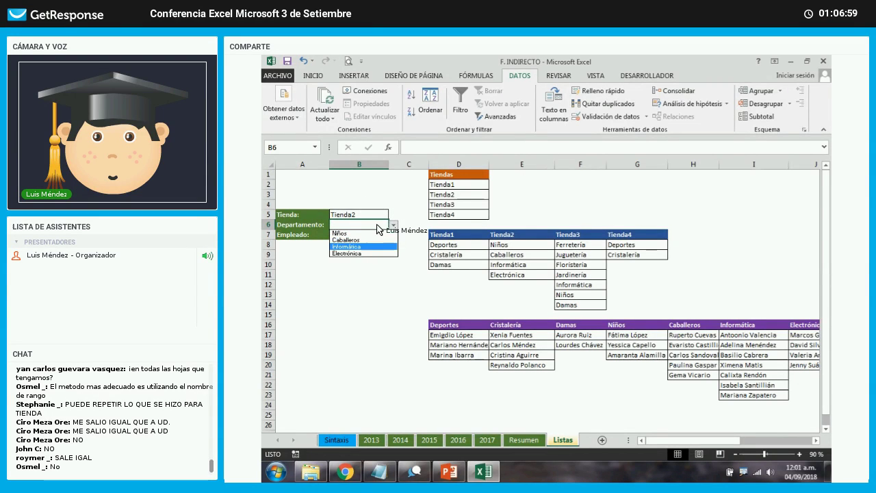
pyautogui.click(352, 247)
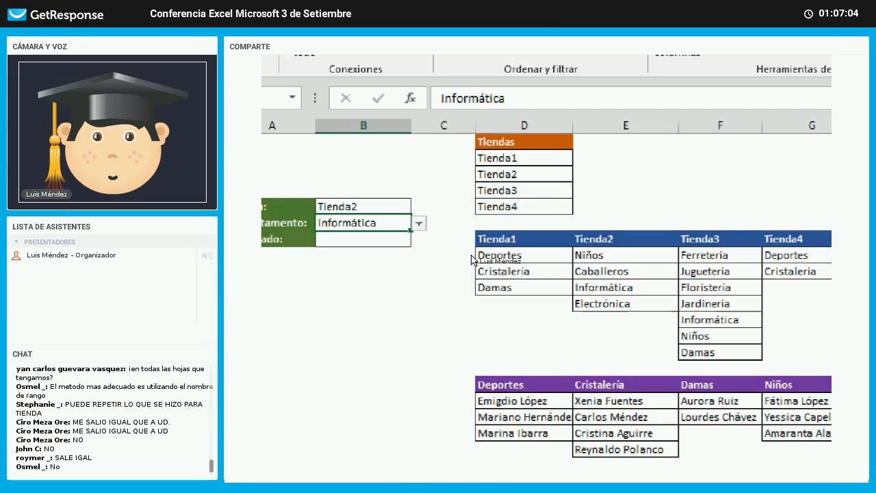
# - Reopen B6's dropdown to show the department choices for Tienda2
pyautogui.hotkey('alt', 'Down')
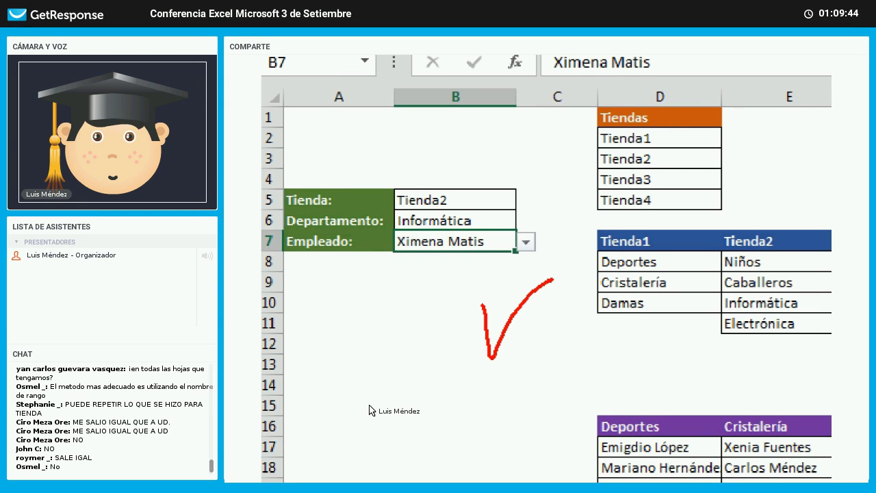
# - Switch from Excel to the browser window showing the GetResponse webinar
pyautogui.hotkey('alt', 'Tab')
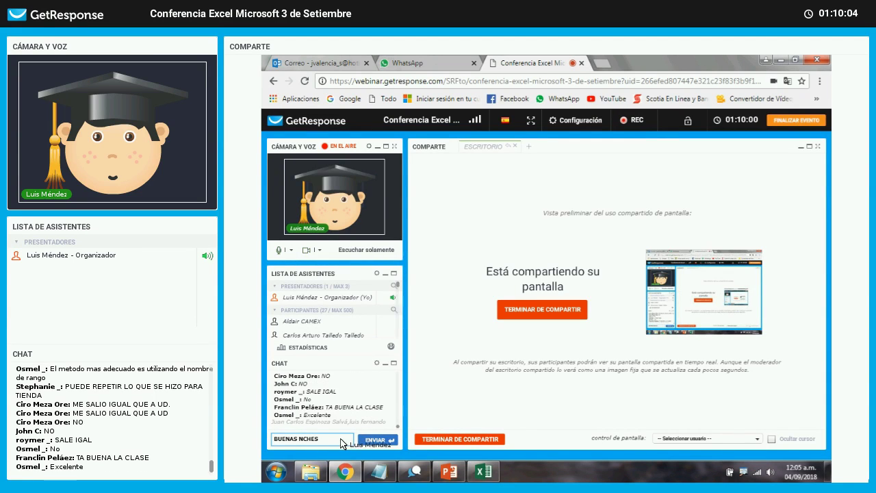
# - Send the message 'BUENAS NCHES' to the webinar chat
pyautogui.click(373, 440)
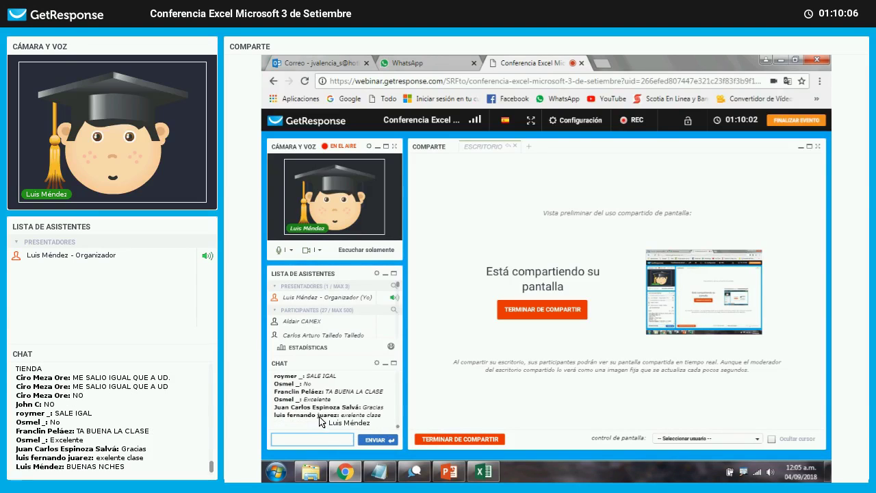